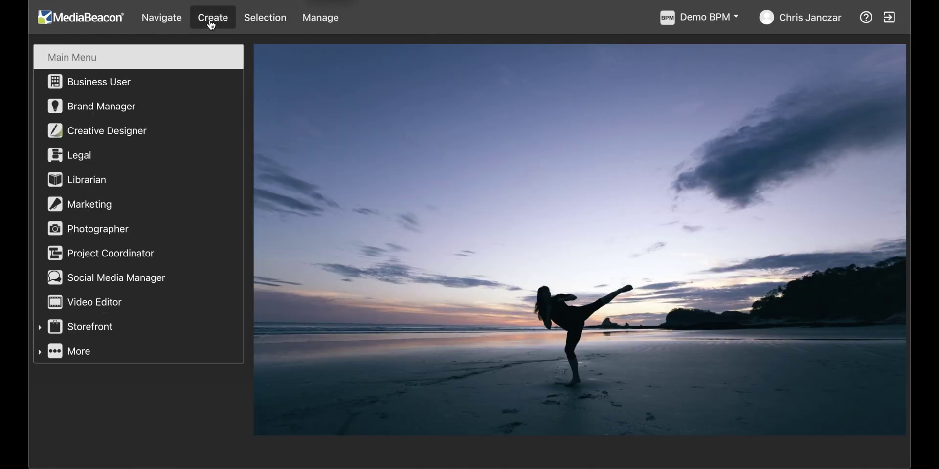
Step: Start a new upload and add the puppy image files to it
click(211, 25)
click(244, 43)
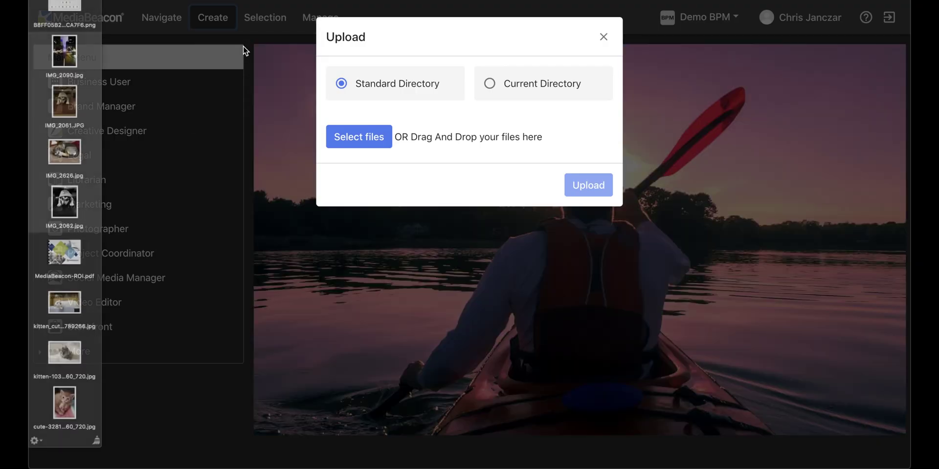
drag(64, 54, 469, 139)
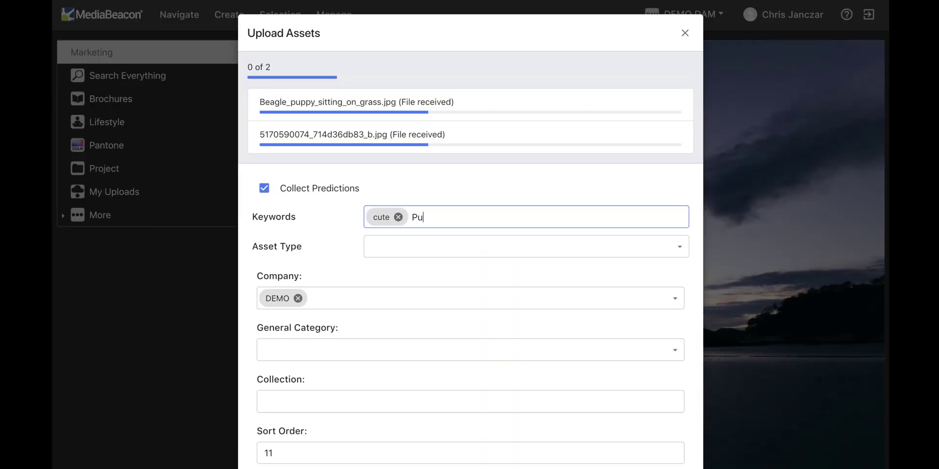
Step: Tag the uploads with keywords cute and Puppy, set asset type Photography, and submit
text(ppy)
key(Return)
key(Tab)
text(Photo)
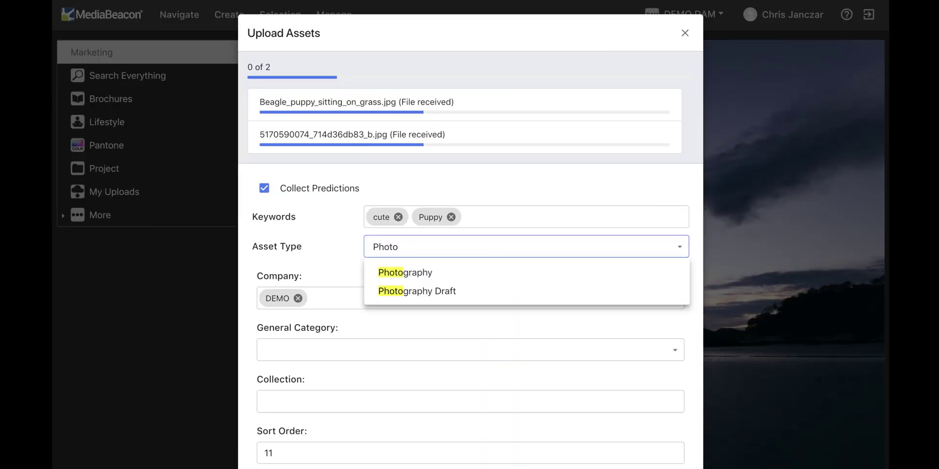
click(406, 278)
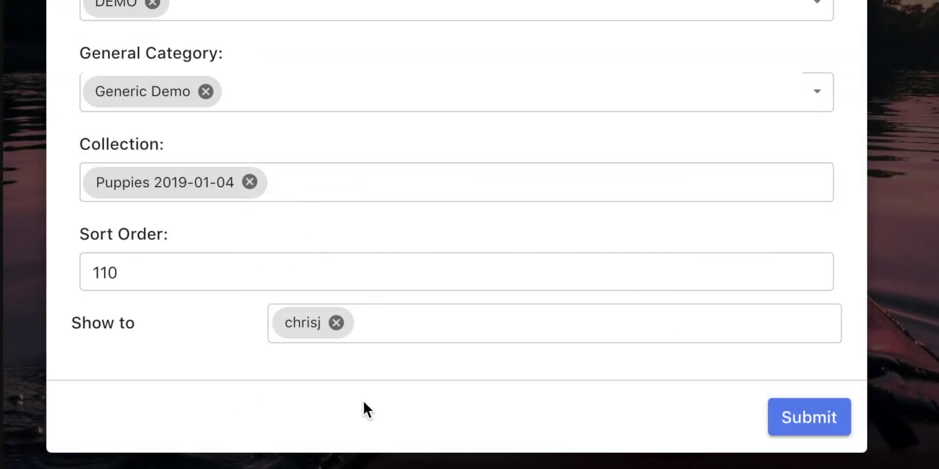
click(802, 418)
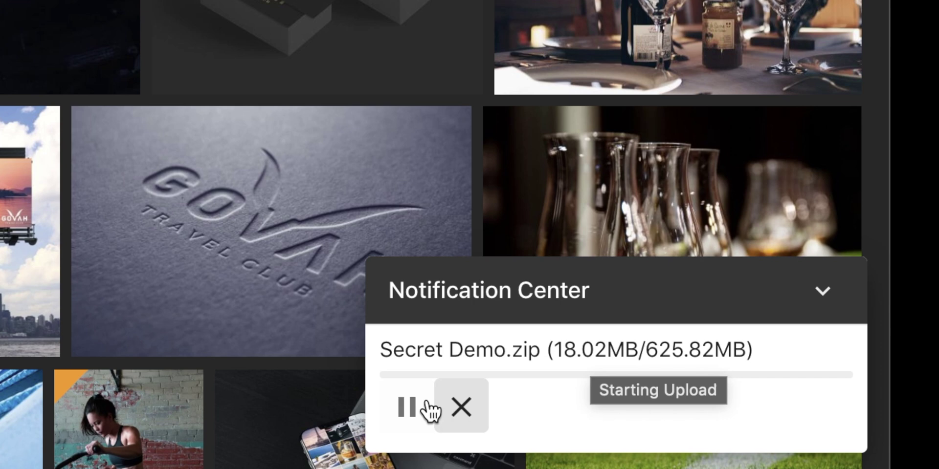
Step: Pause and resume Secret Demo.zip, release piano-rose, croatia-lake and abruzzo-flowers for search, then upload another image
click(407, 410)
click(405, 409)
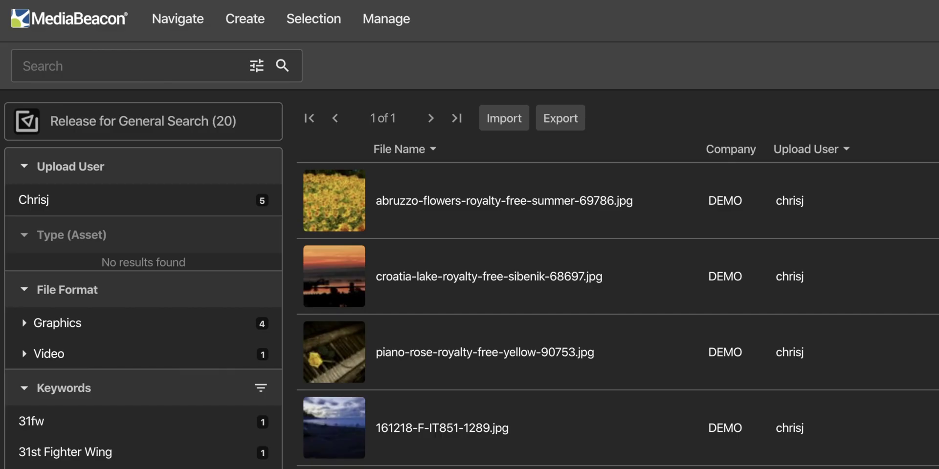
click(523, 370)
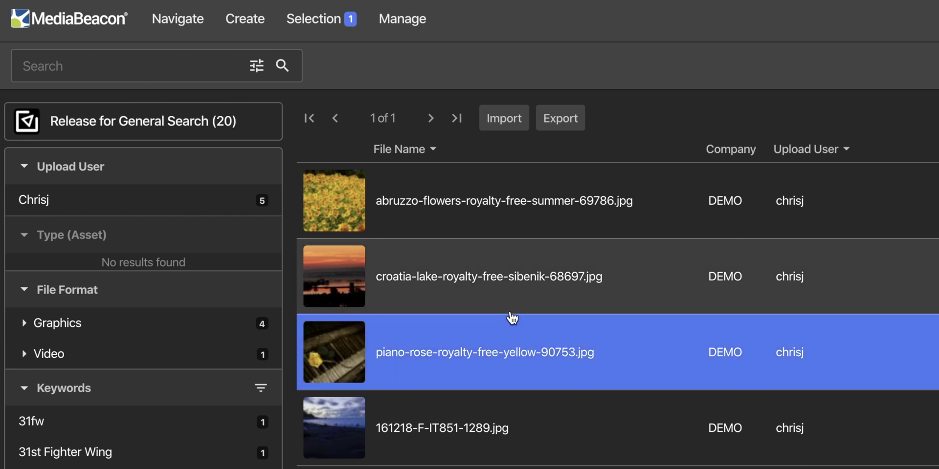
shift+click(510, 307)
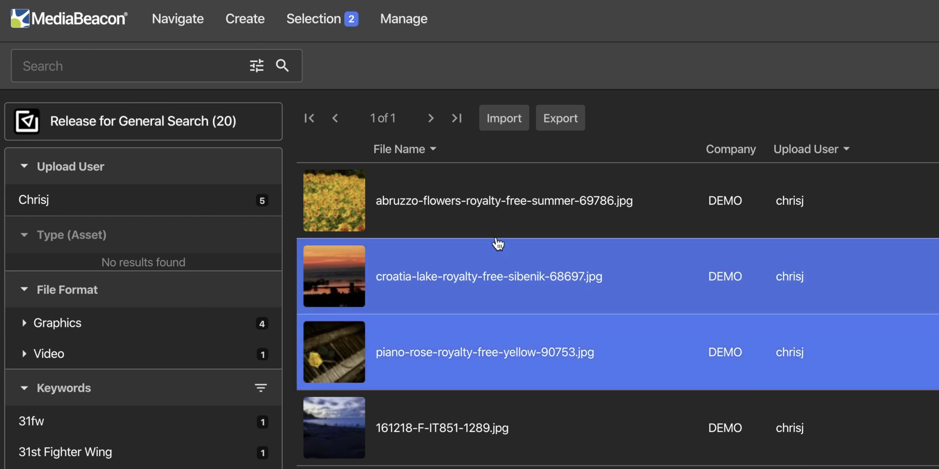
shift+click(493, 235)
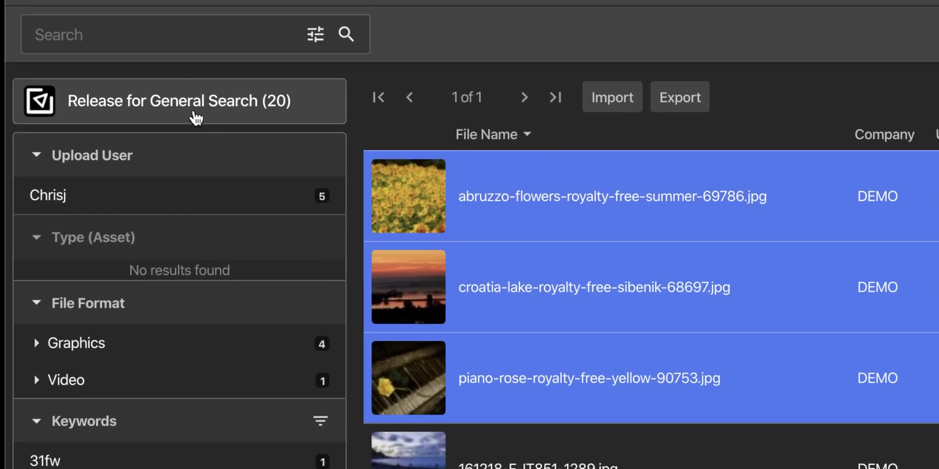
click(184, 117)
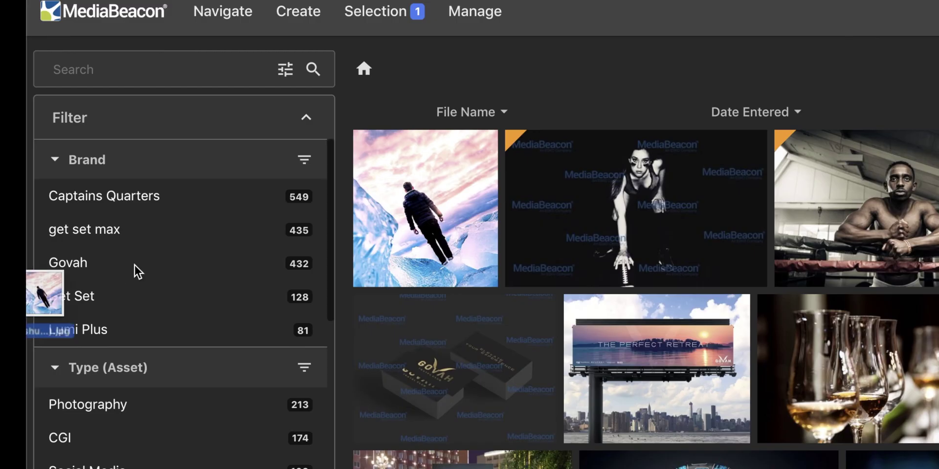
drag(137, 271, 523, 239)
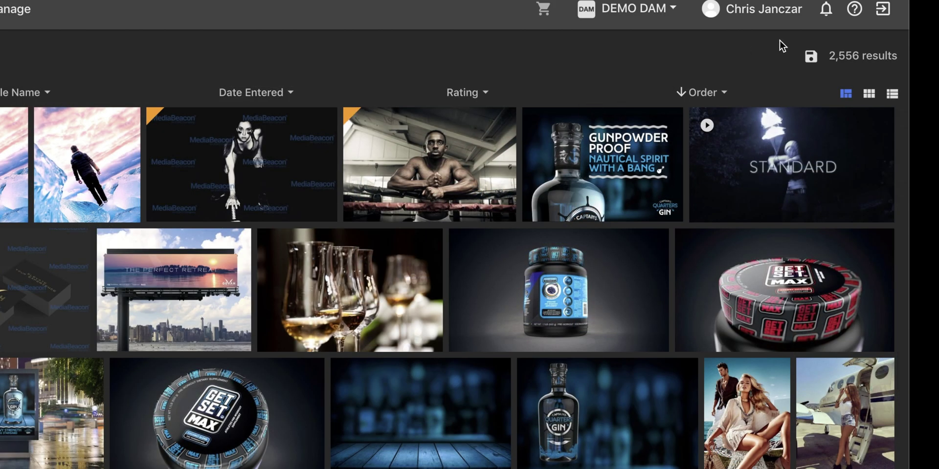
Step: Open the 'Duplicate files uploaded' notification to compare the two matching images
click(826, 9)
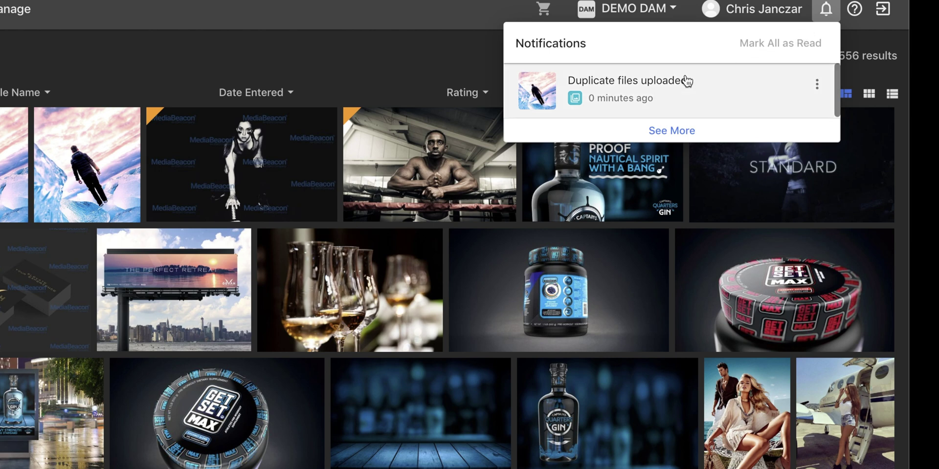
click(669, 86)
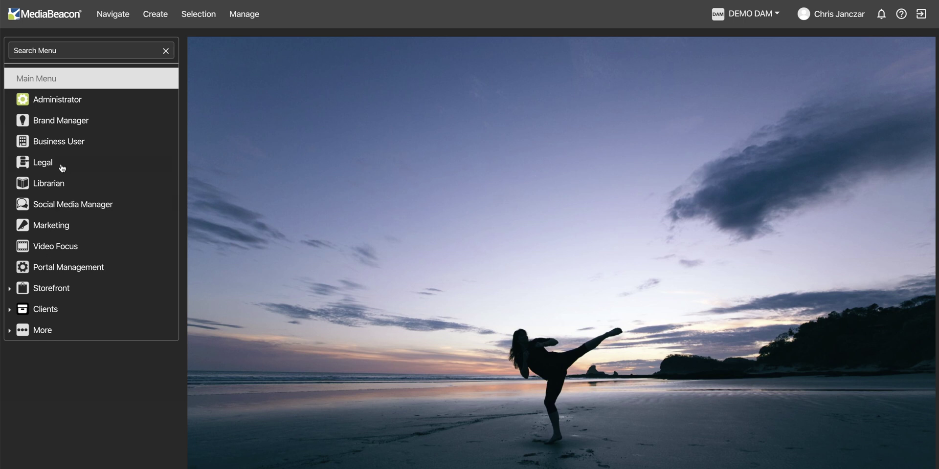
Step: Filter the Business User released English brochures to the Govah brand
click(82, 146)
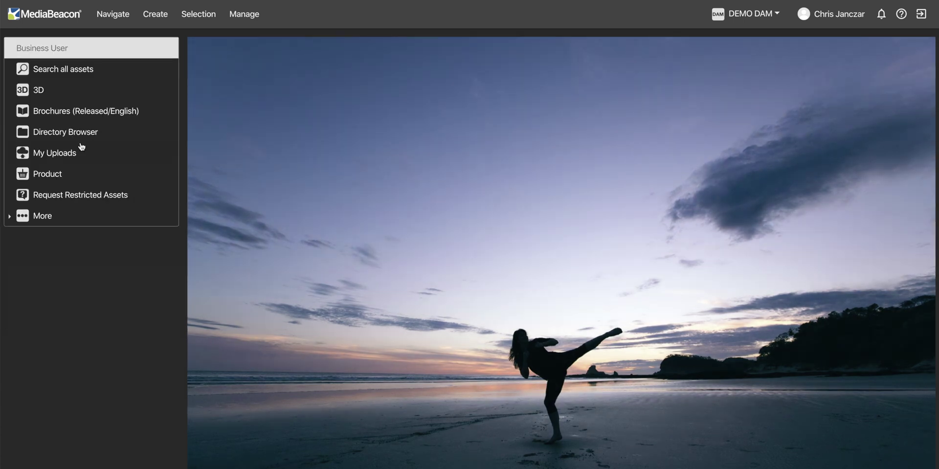
click(41, 113)
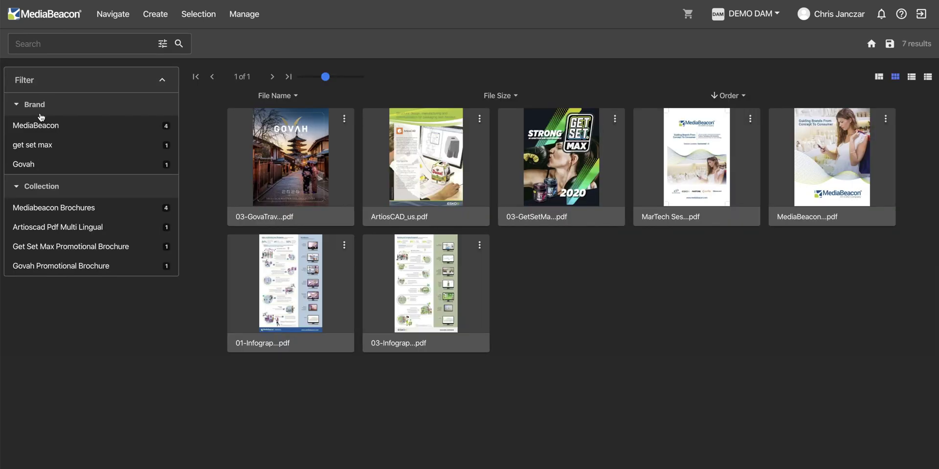
click(43, 164)
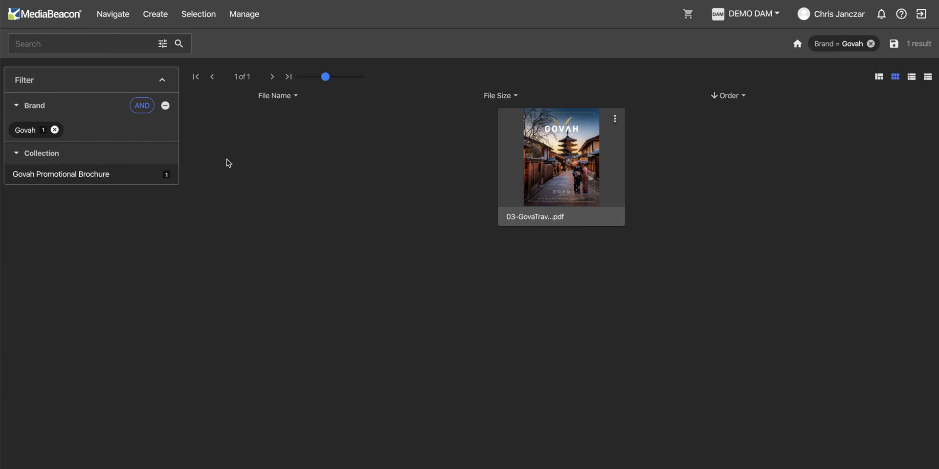
Step: Filter the Marketing brochures to brand Govah, year 2018 and French language
click(67, 25)
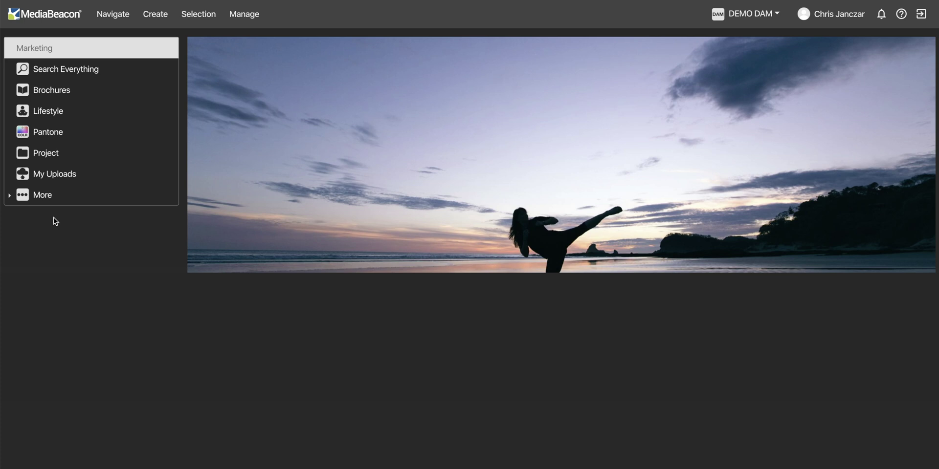
click(48, 93)
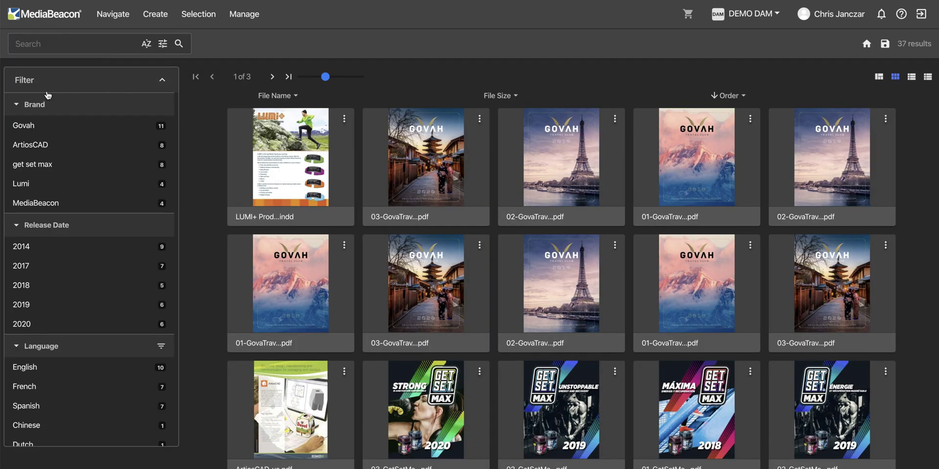
click(51, 132)
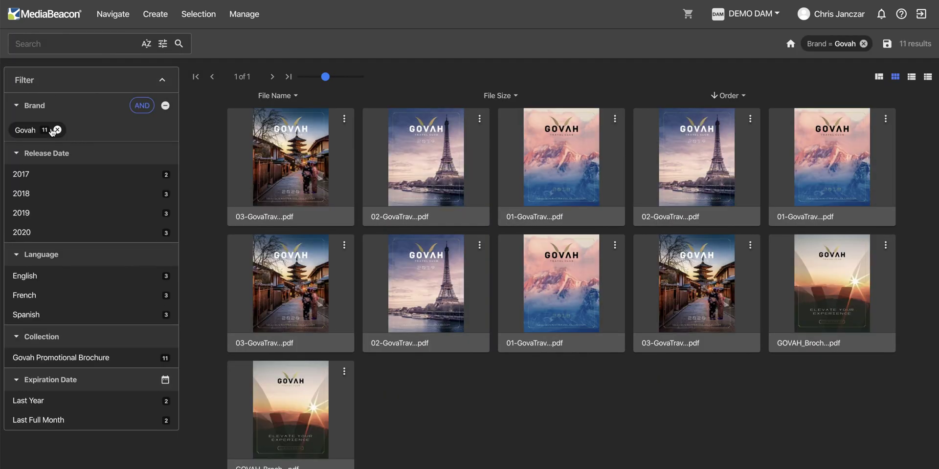
click(55, 194)
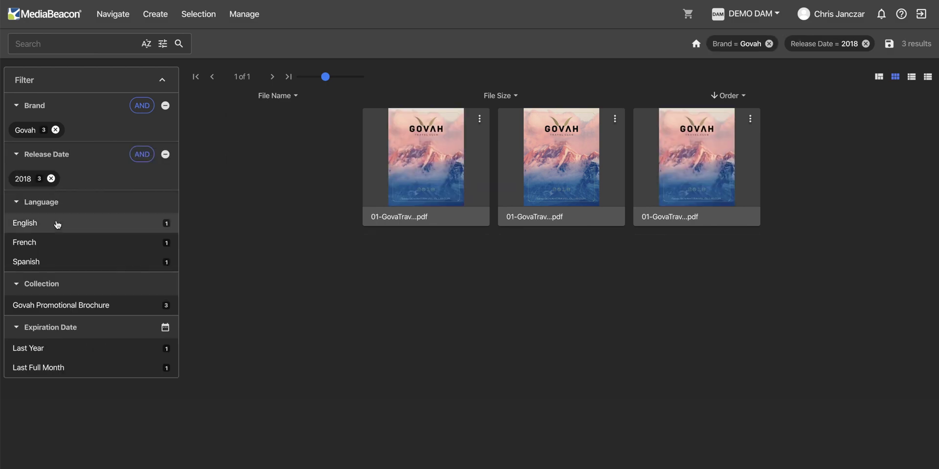
click(57, 243)
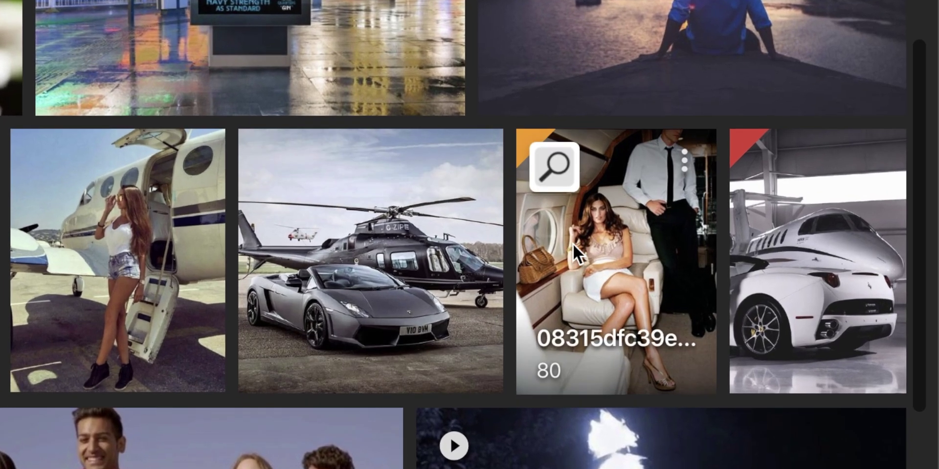
Step: Download the private-jet cabin photo's original file, agreeing to the usage terms
click(684, 161)
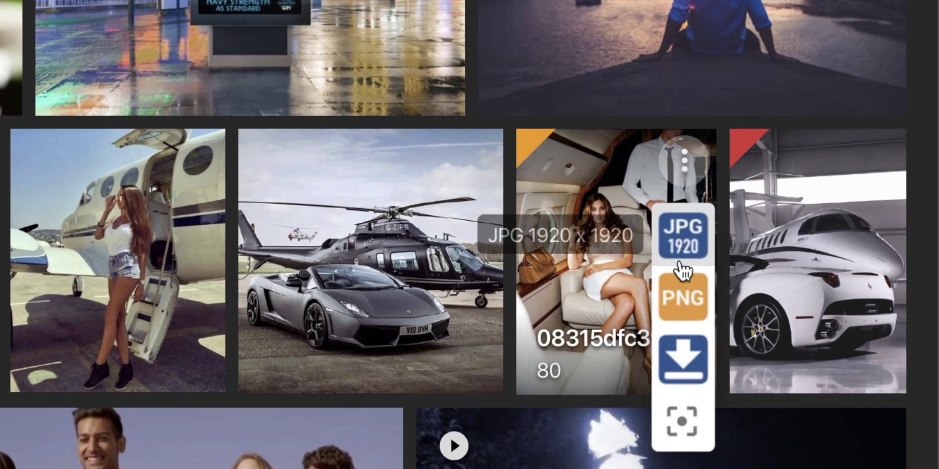
click(683, 376)
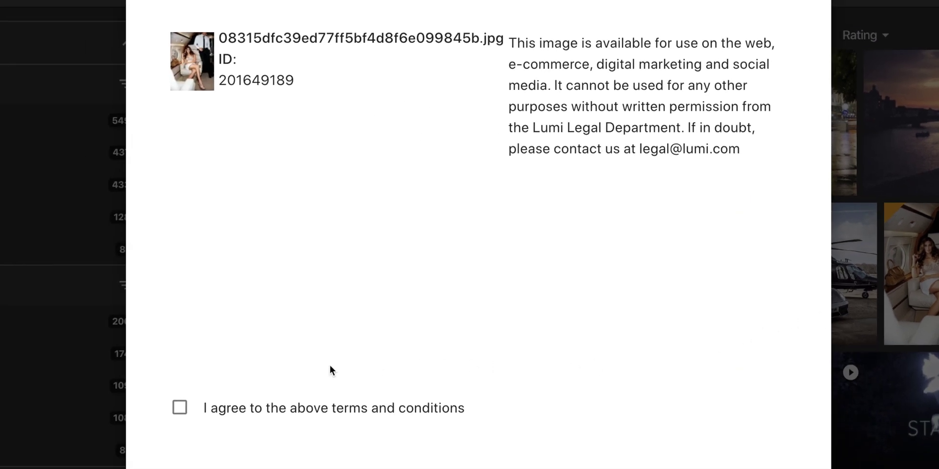
click(180, 407)
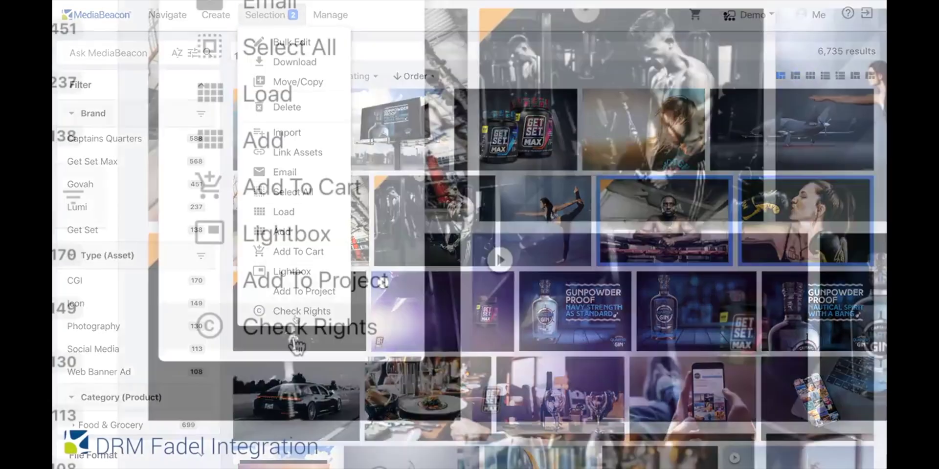
Step: Run a rights check on the two chosen assets for the Chile region
click(294, 320)
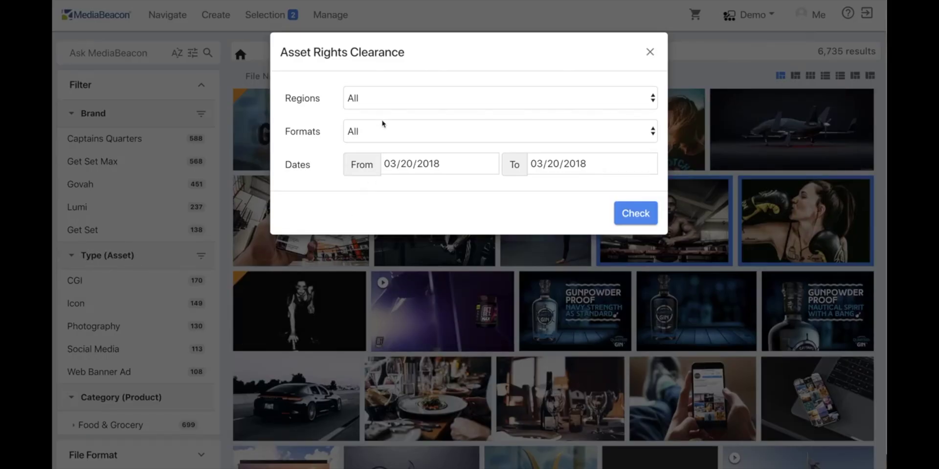
click(381, 108)
click(433, 227)
click(410, 131)
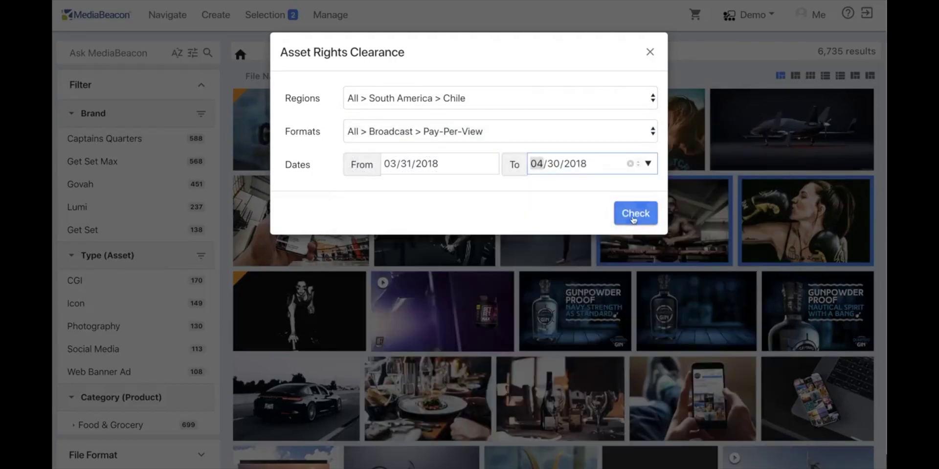
click(635, 212)
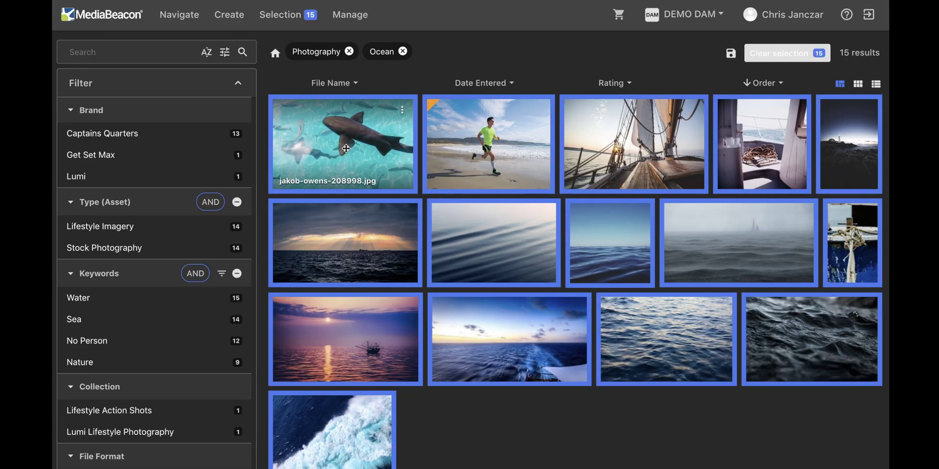
Step: Save the photos as a selection and drag the Burj Al Arab video into Ocean Photography
click(229, 14)
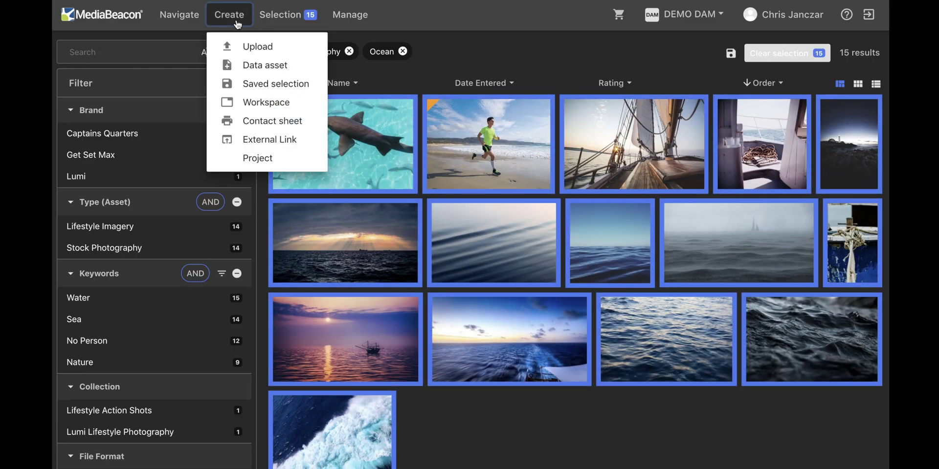
click(263, 92)
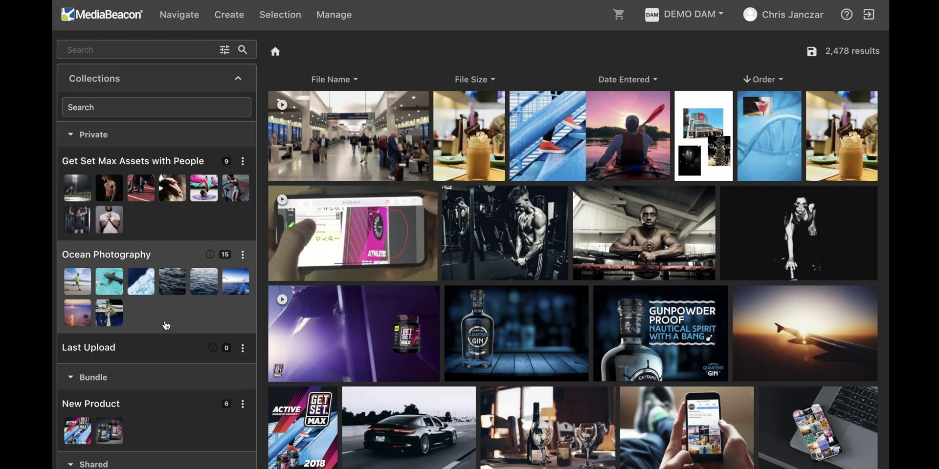
click(166, 325)
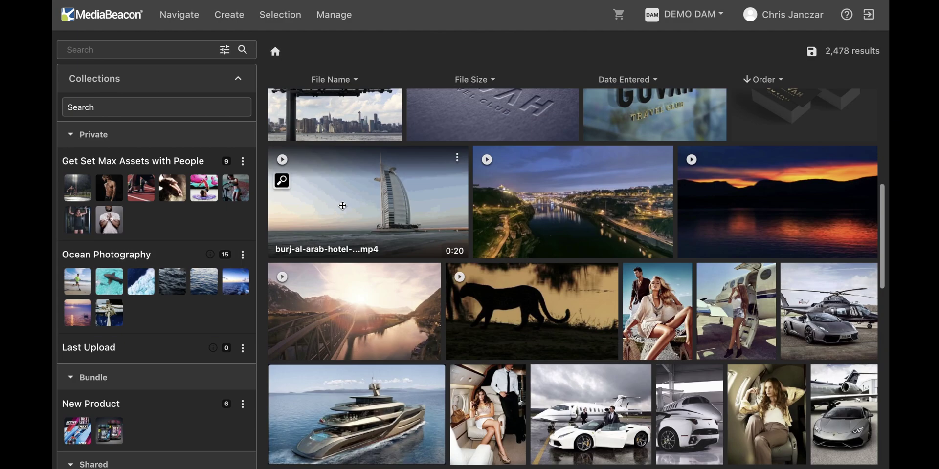
drag(342, 206, 171, 313)
click(161, 309)
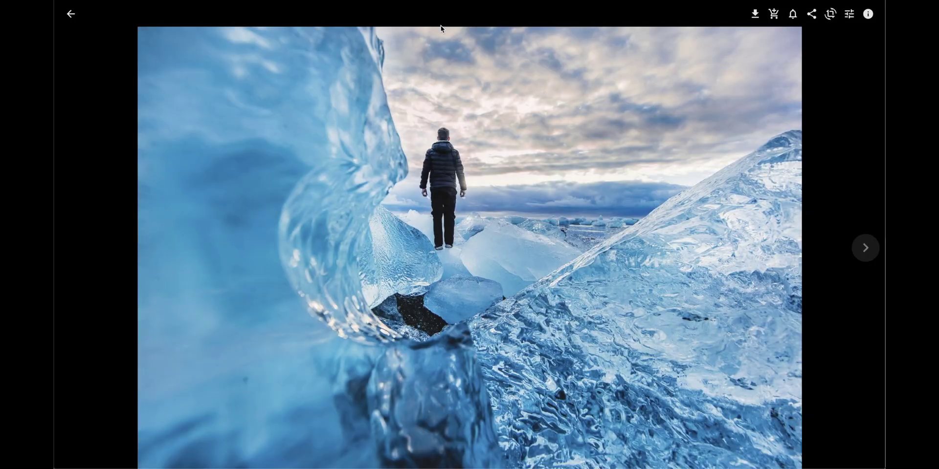
Step: Try the 16:9, 4:3, 1:1 and 2:3 crop presets, settling on a free-ratio crop
click(831, 14)
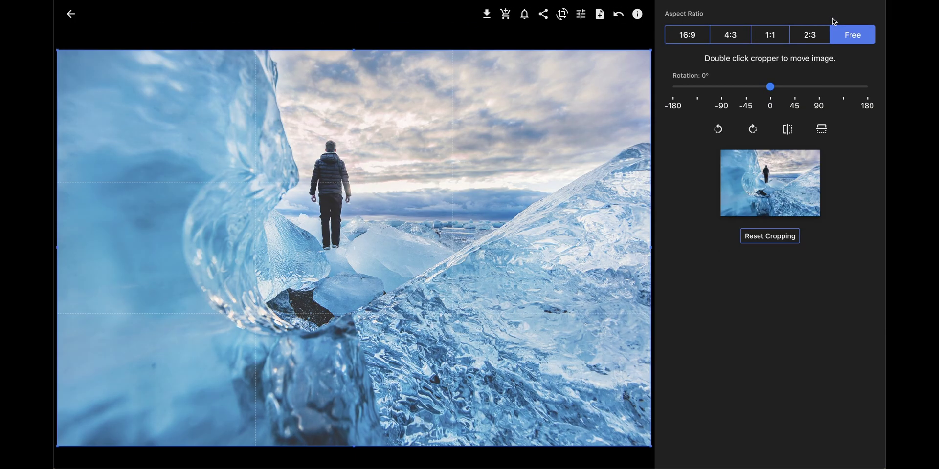
click(700, 39)
click(730, 37)
click(770, 38)
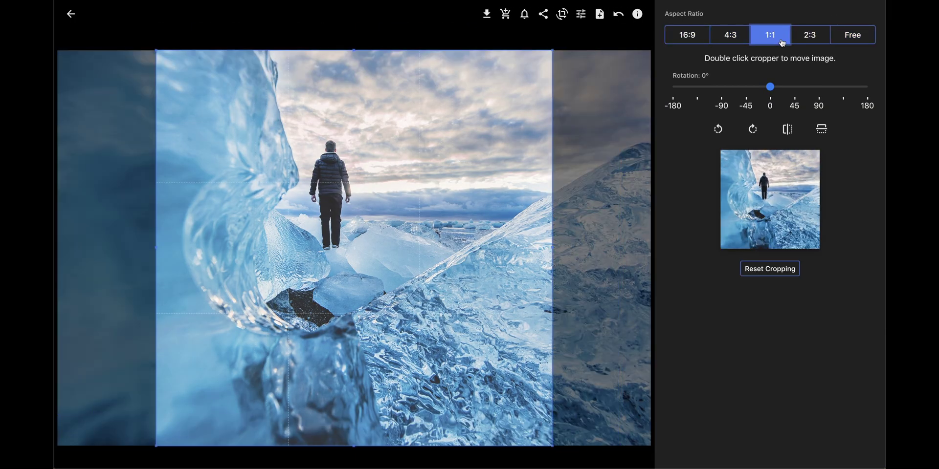
click(810, 40)
click(852, 35)
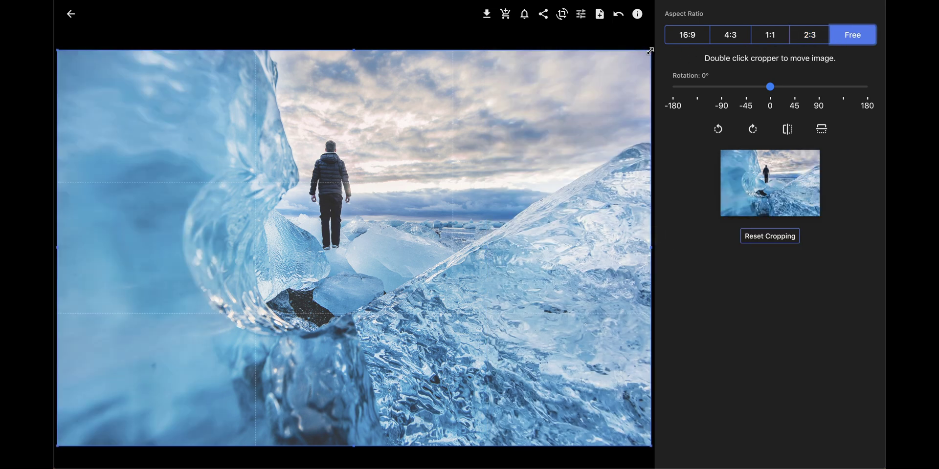
Step: Frame the standing man in a tall crop box rotated by -28.9°
drag(649, 51, 441, 145)
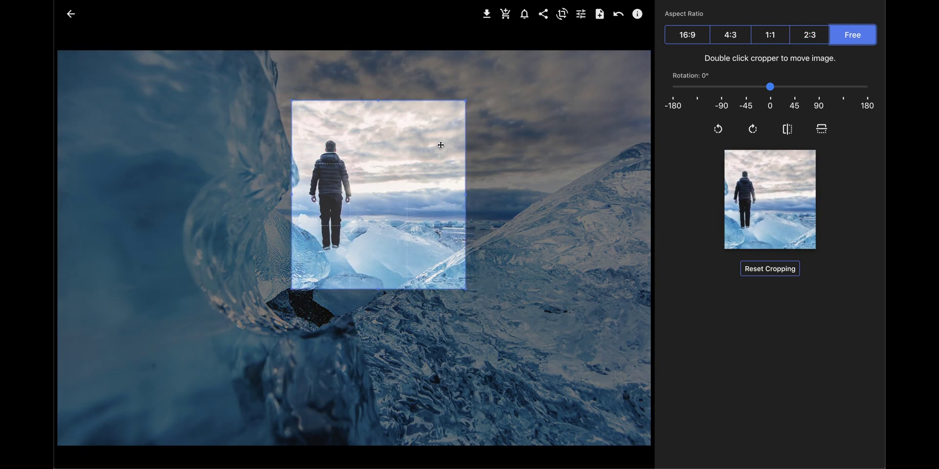
drag(771, 87, 756, 89)
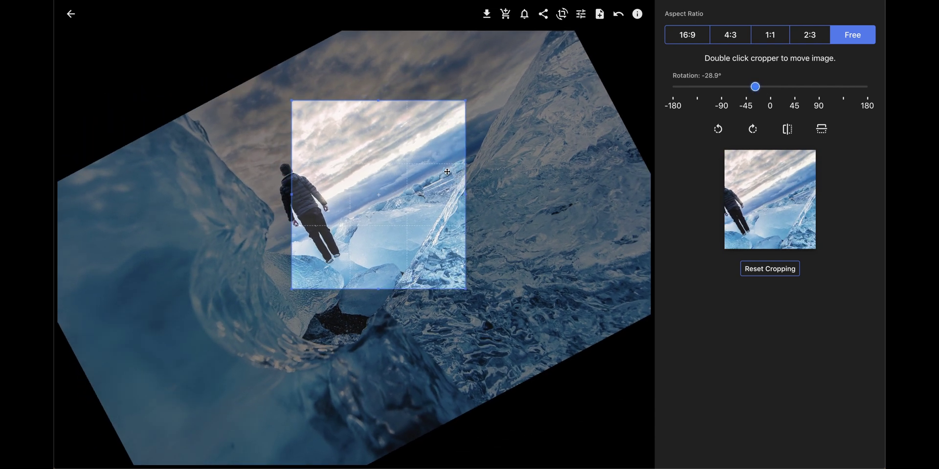
drag(447, 172, 377, 173)
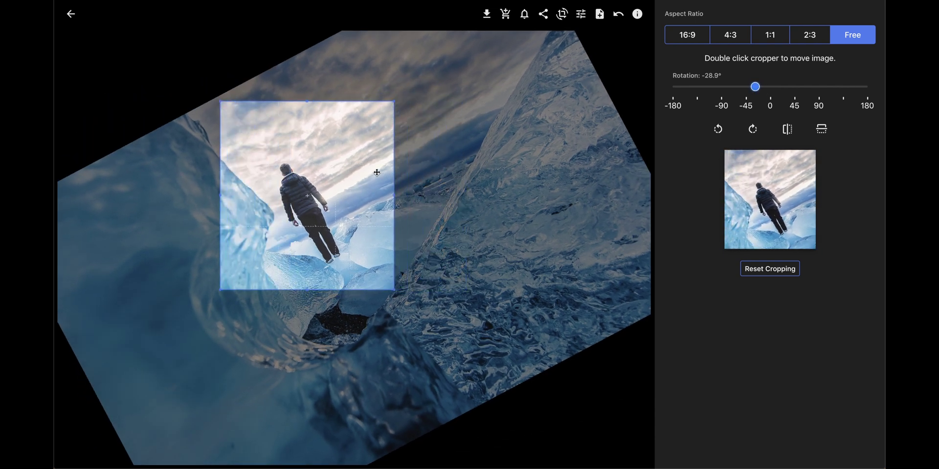
Step: Preview the greyscale, Burst, Dramatic and Sepia looks, then keep the original colours
click(599, 14)
click(763, 104)
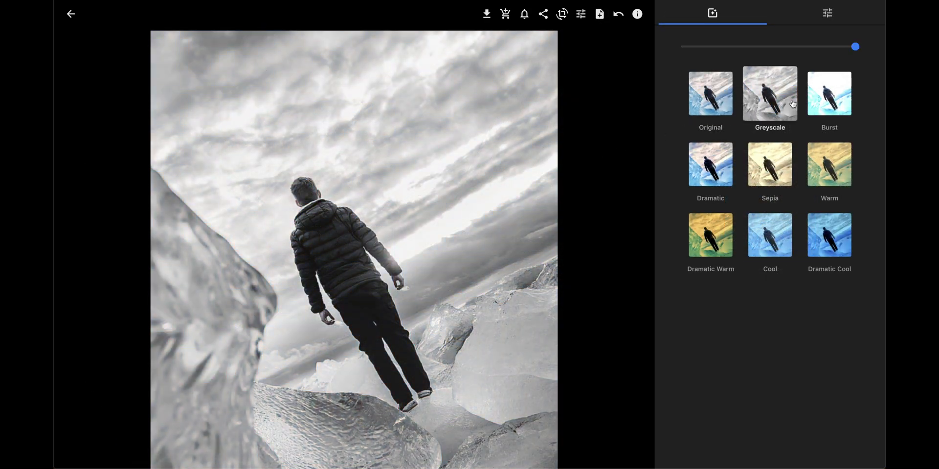
click(824, 103)
click(733, 156)
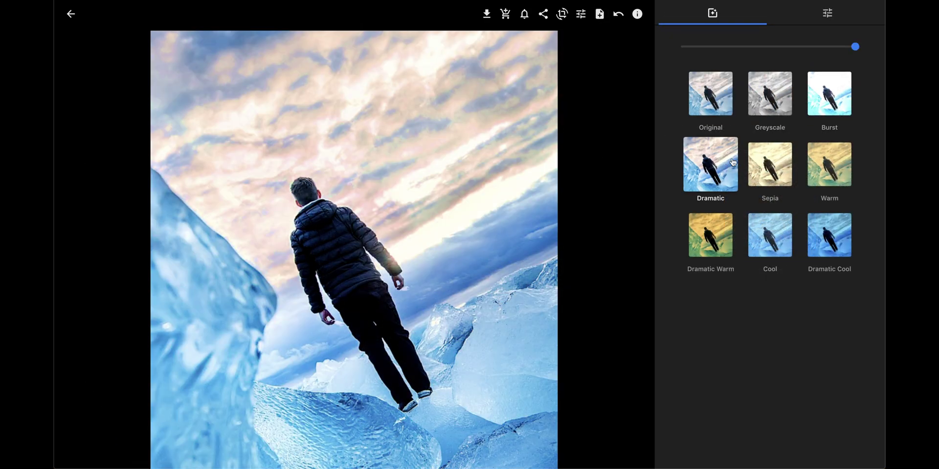
click(759, 164)
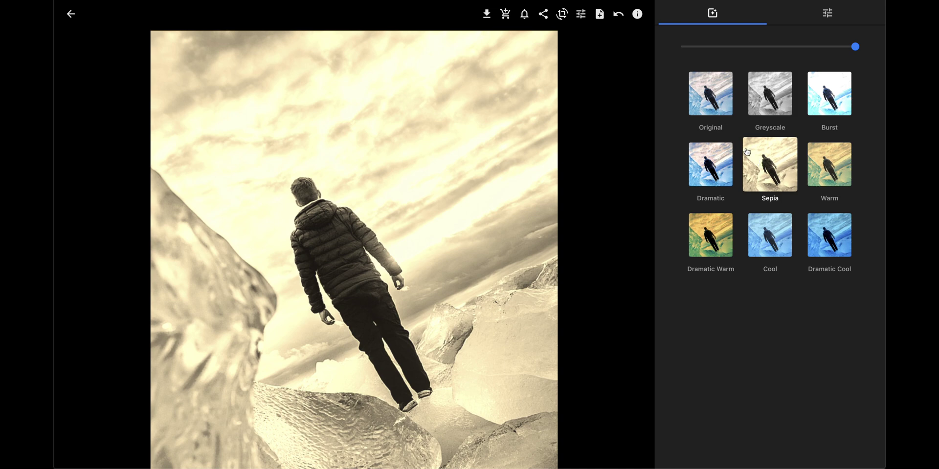
click(714, 110)
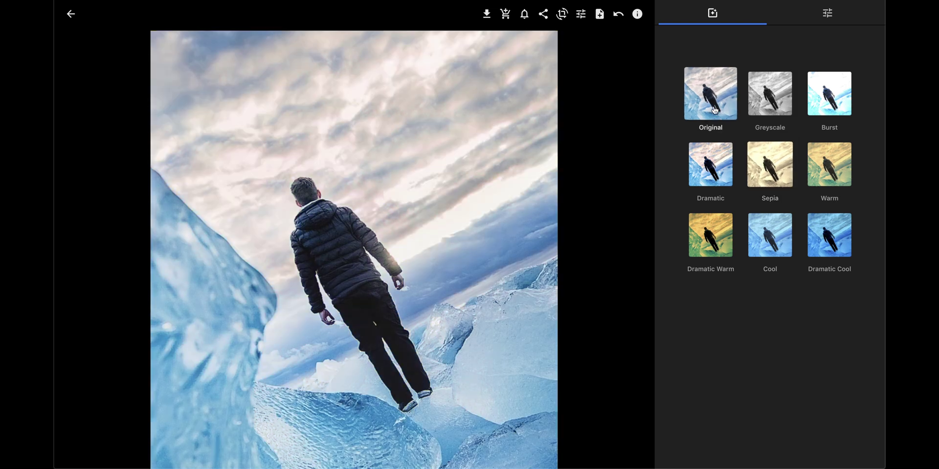
Step: Raise the contrast and boost the red tones, then save as a new version
click(832, 21)
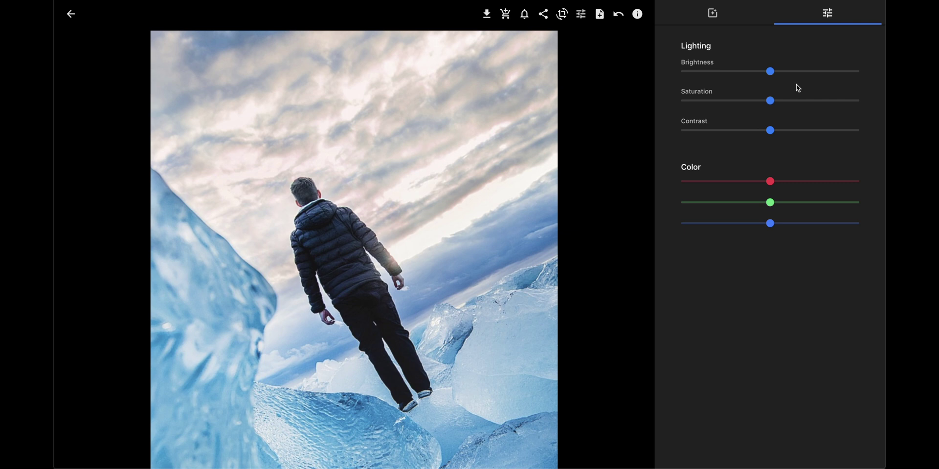
drag(771, 131, 832, 135)
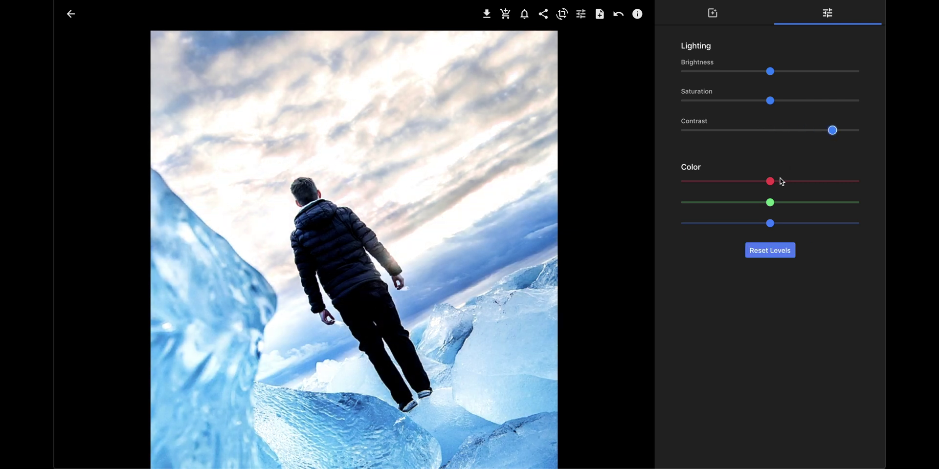
drag(774, 184, 826, 186)
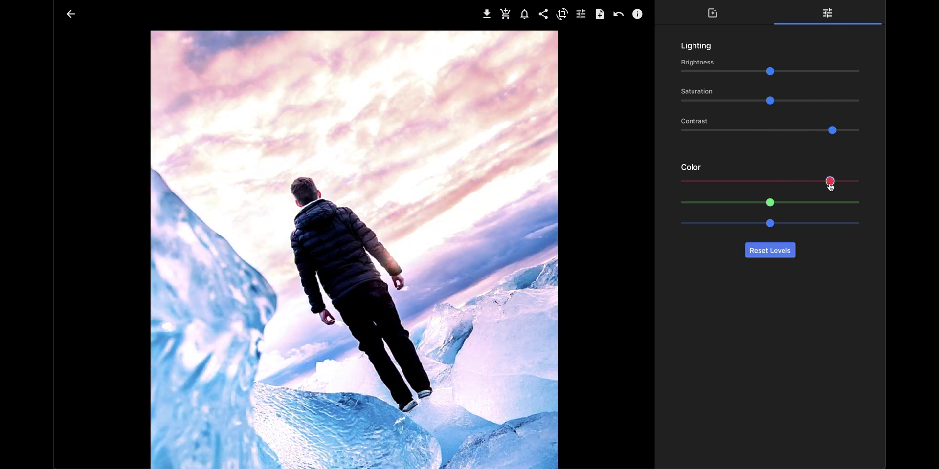
click(599, 14)
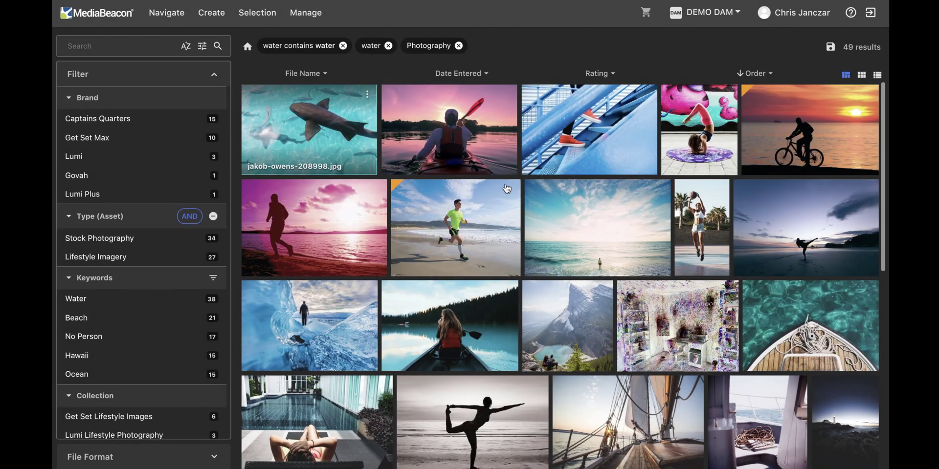
Step: Download the sailboat photo bobby-burch-319840.jpg converted to PNG
scroll(578, 255, down, 4)
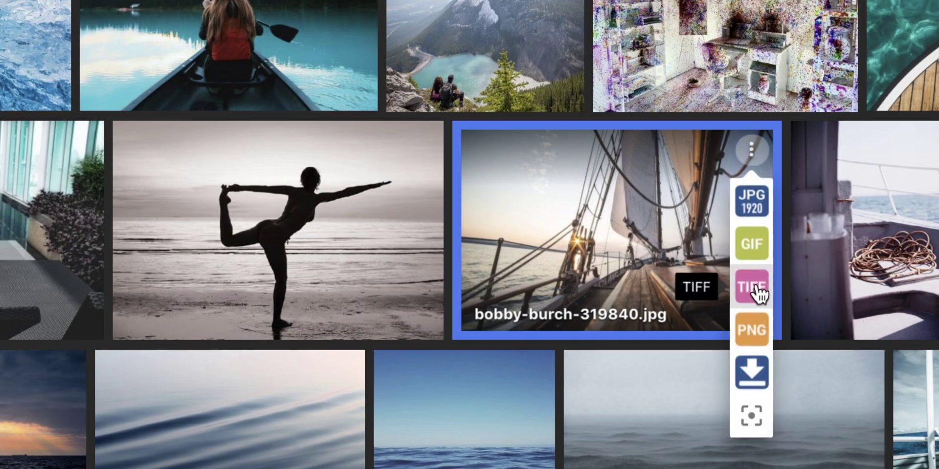
click(754, 327)
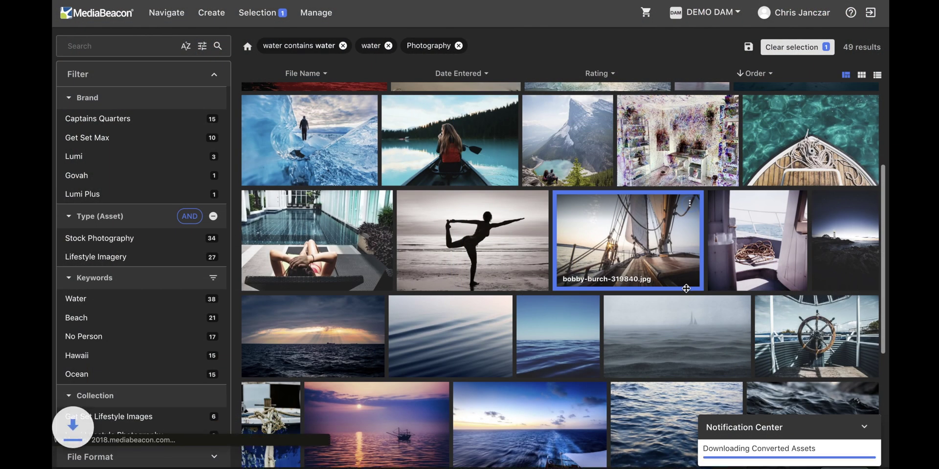
scroll(690, 286, up, 4)
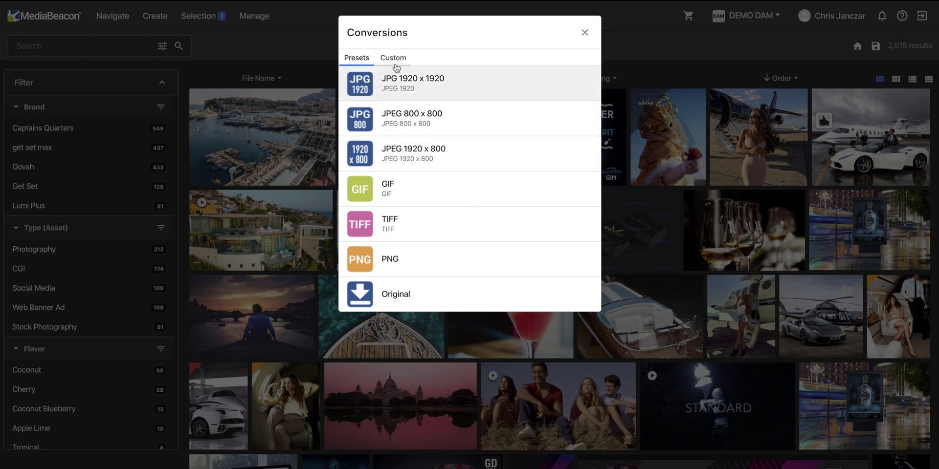
Step: On the Custom tab choose JPEG, 1920 x 1920 max, resolution 300 and CMYK source colourspace
click(396, 60)
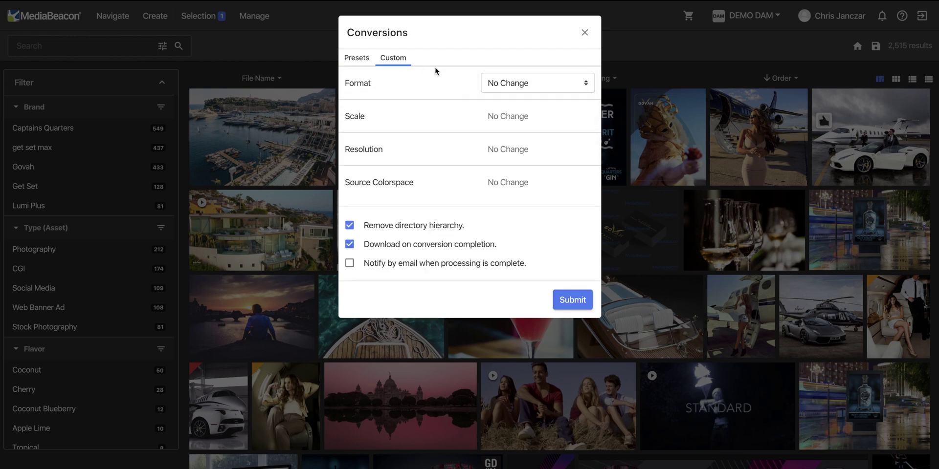
click(505, 82)
click(498, 93)
click(504, 116)
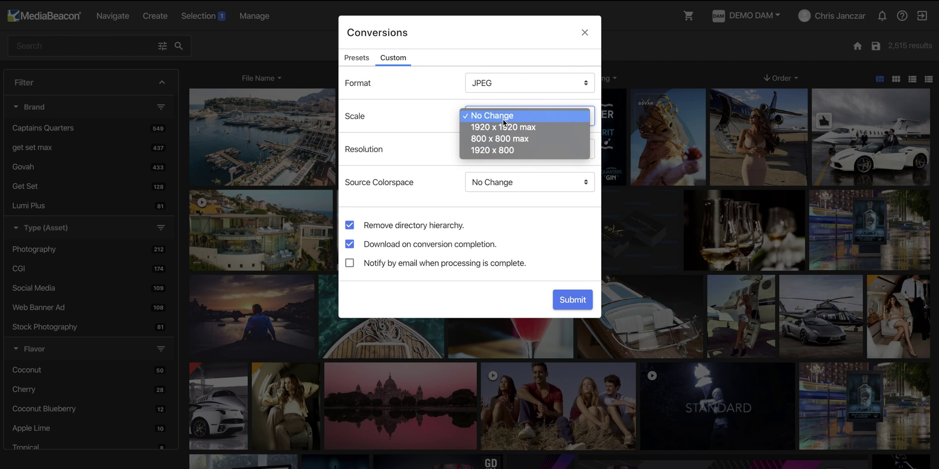
click(503, 127)
click(504, 148)
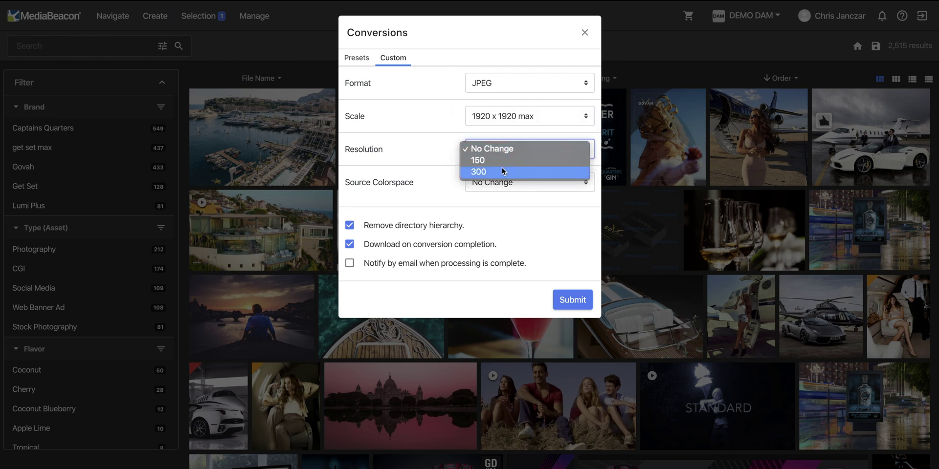
click(504, 172)
click(502, 183)
click(505, 192)
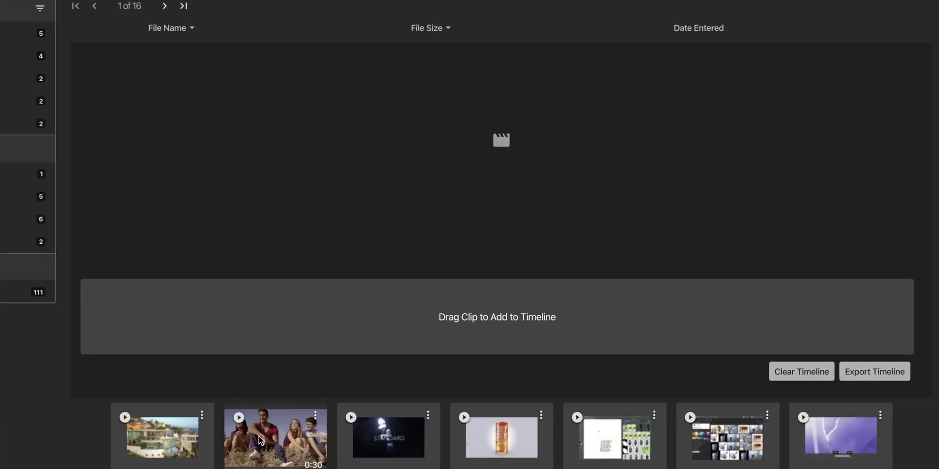
Step: Add the three-people clip and a second library clip to the timeline, trim both shorter, and show export options
drag(279, 430, 100, 299)
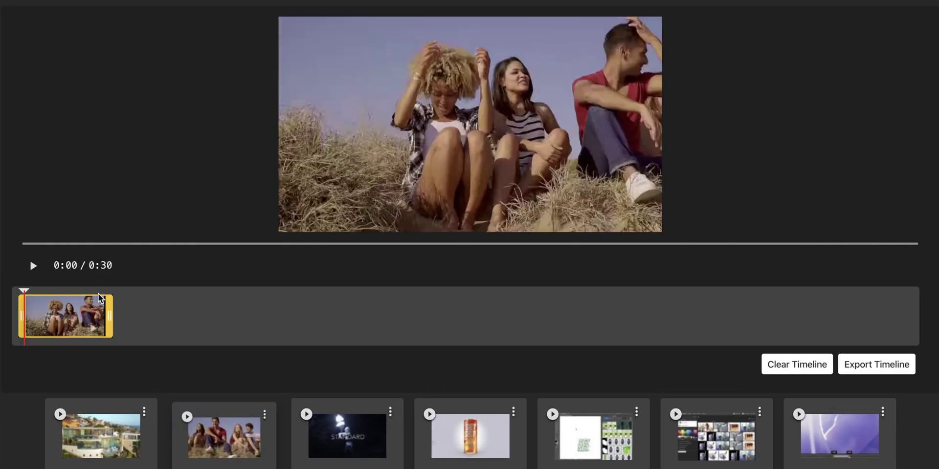
drag(102, 433, 219, 320)
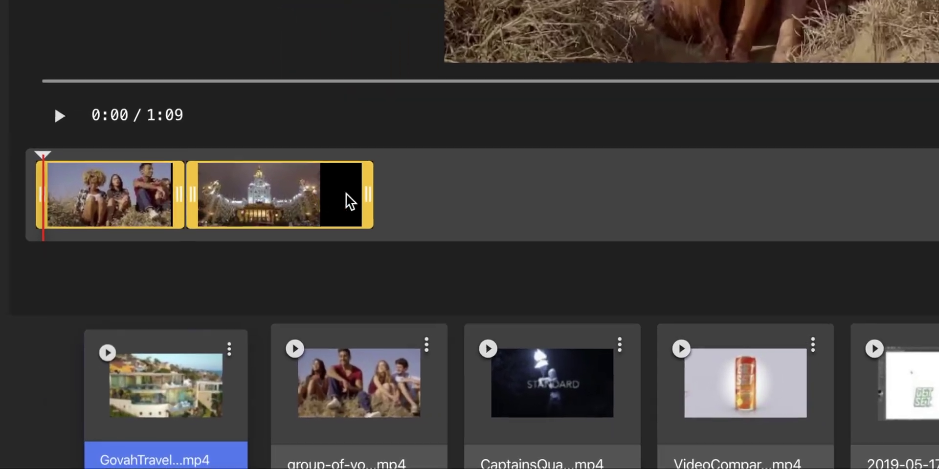
drag(368, 194, 307, 195)
drag(197, 194, 151, 197)
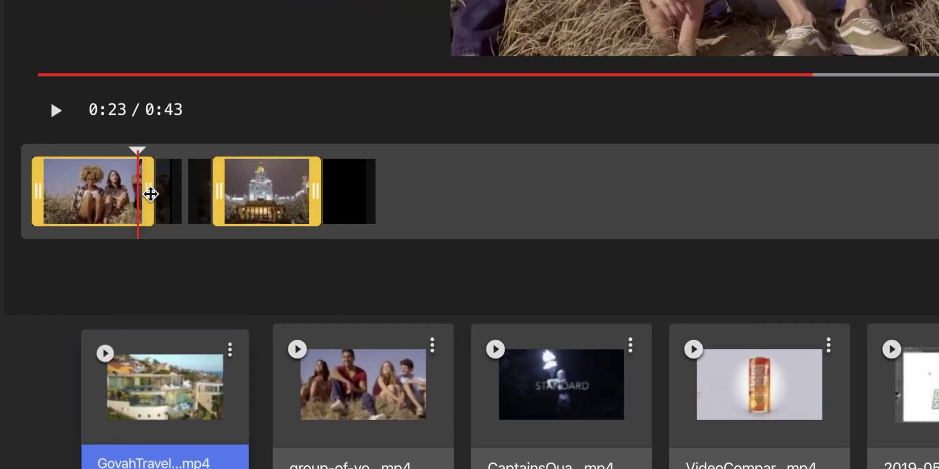
drag(36, 190, 57, 193)
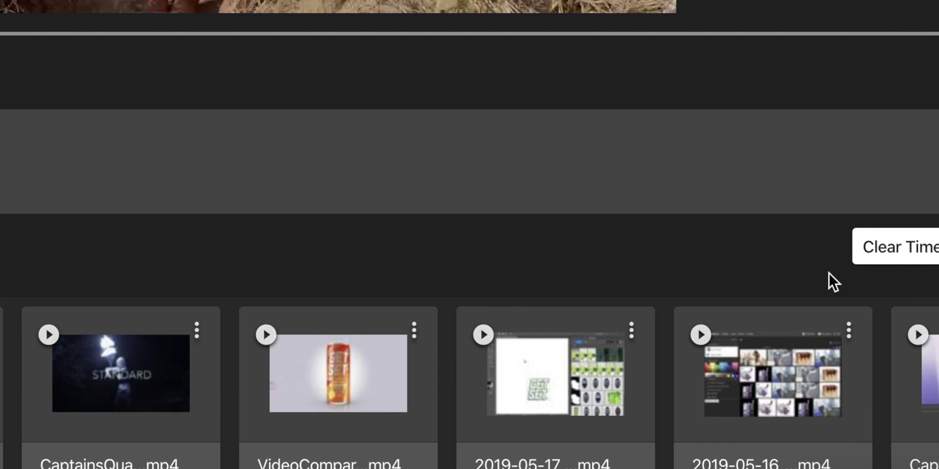
click(762, 244)
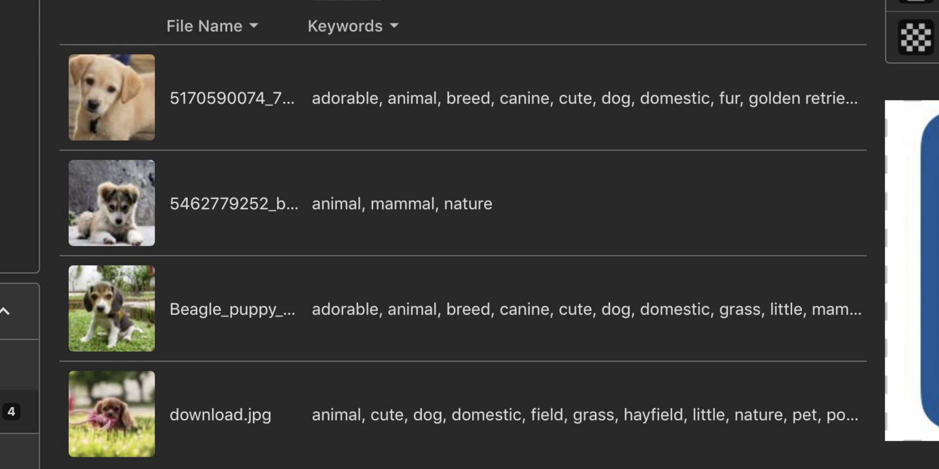
Step: Open the first puppy photo's detail view to review its 22 auto-generated keywords
double_click(120, 94)
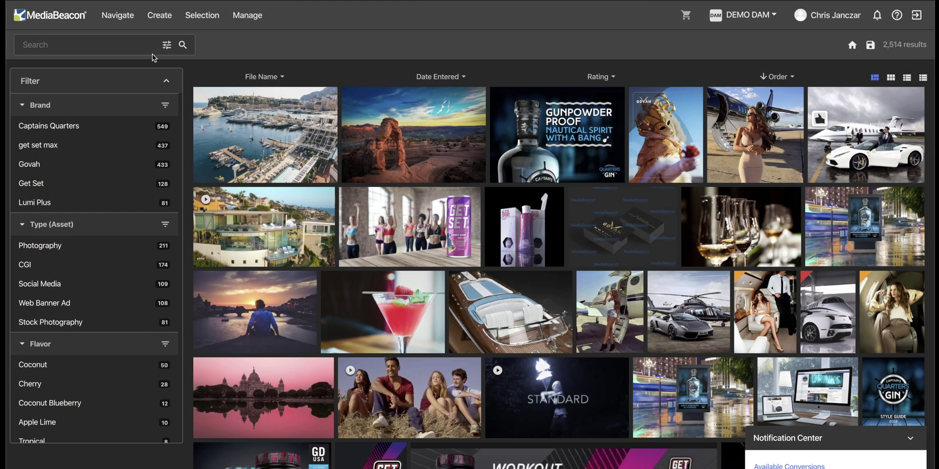
Step: Advanced-search for assets whose Company contains MB and select all six results
click(166, 46)
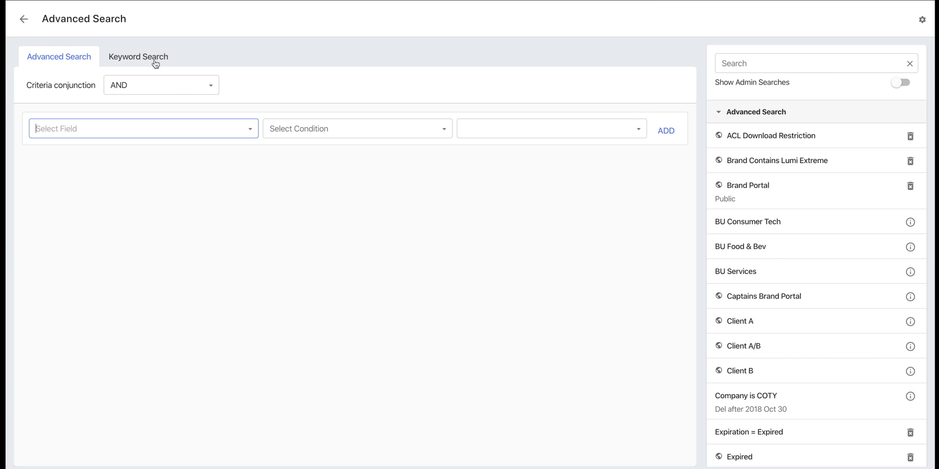
text(compan)
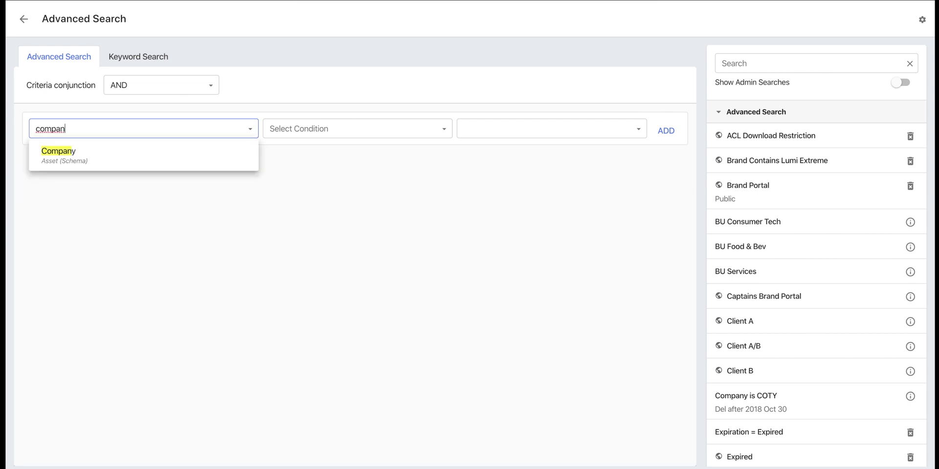
click(151, 156)
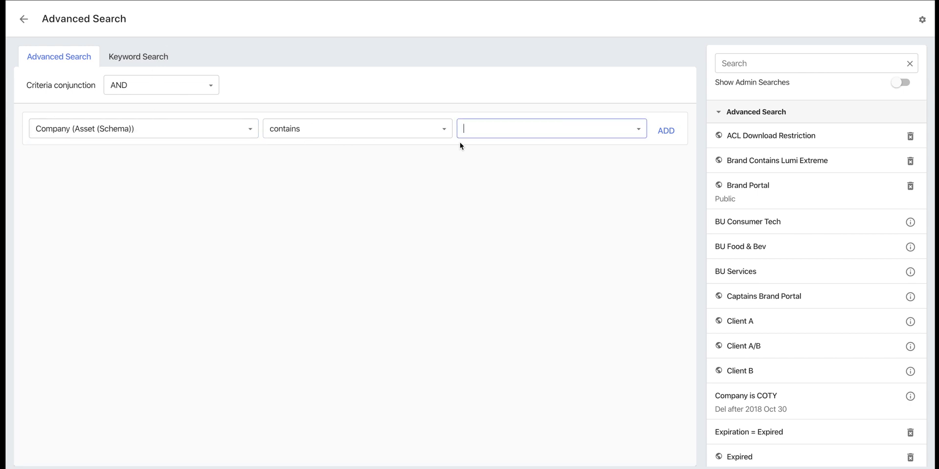
click(430, 185)
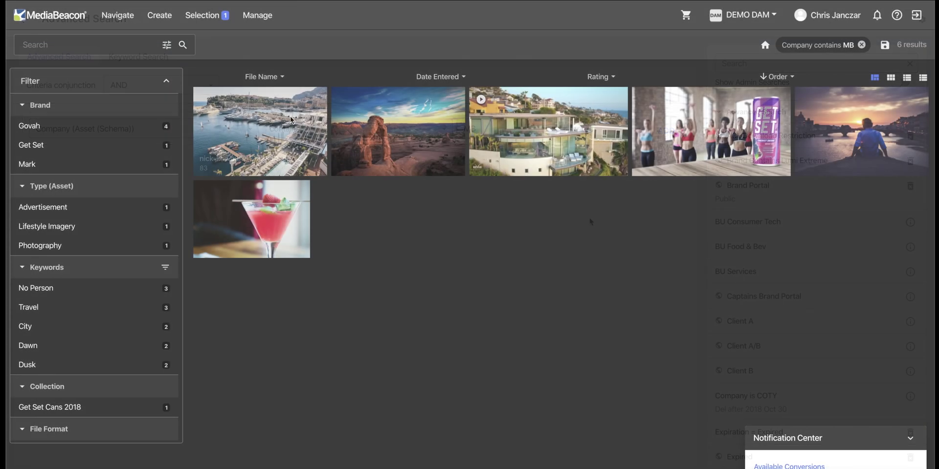
click(205, 15)
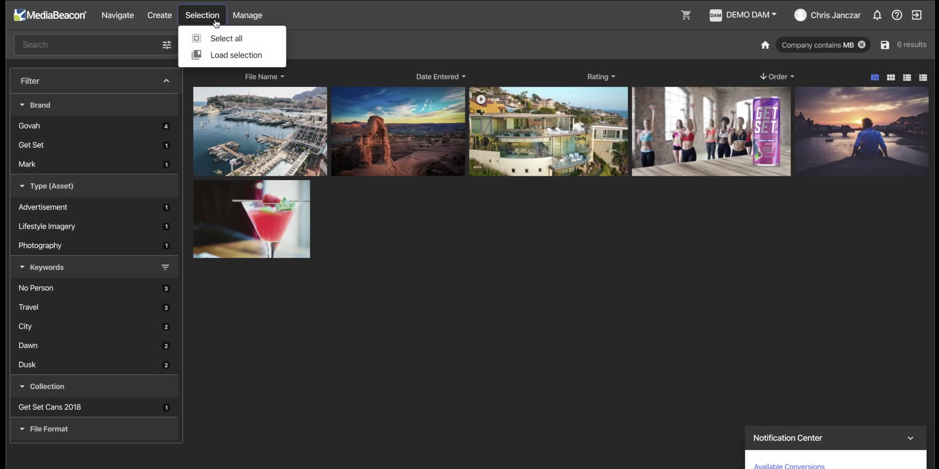
click(223, 35)
Step: Bulk-replace the six assets' Company value with MediaBeacon and open one to check it
click(210, 15)
click(210, 37)
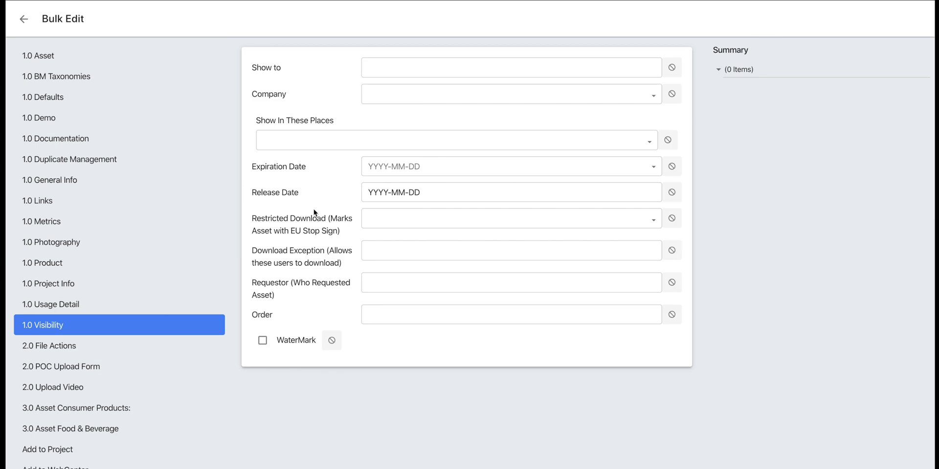
click(367, 93)
text(Media)
click(377, 116)
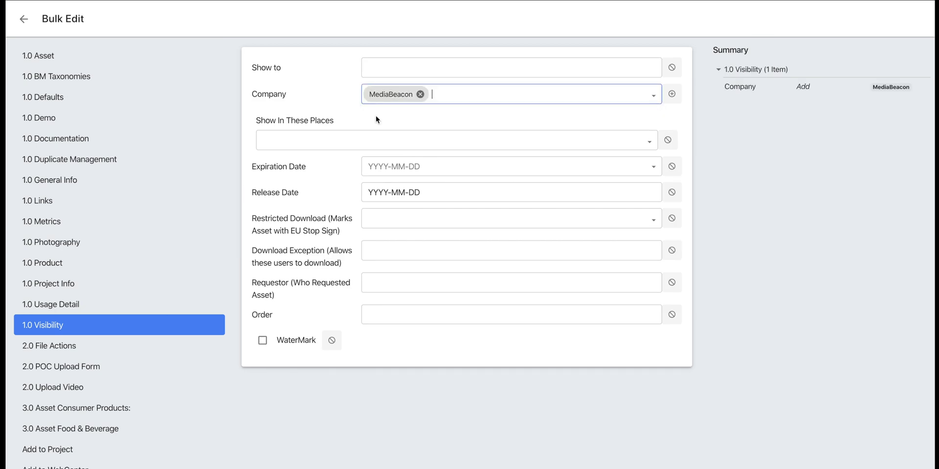
click(673, 96)
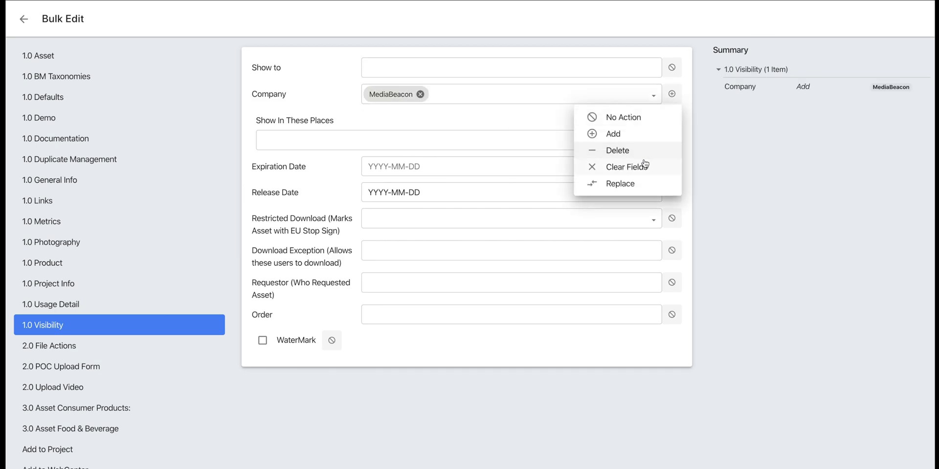
click(620, 184)
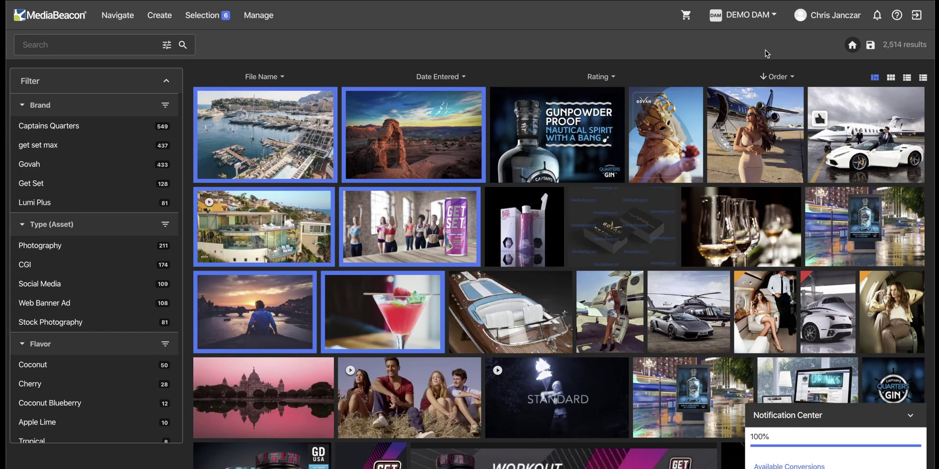
double_click(281, 147)
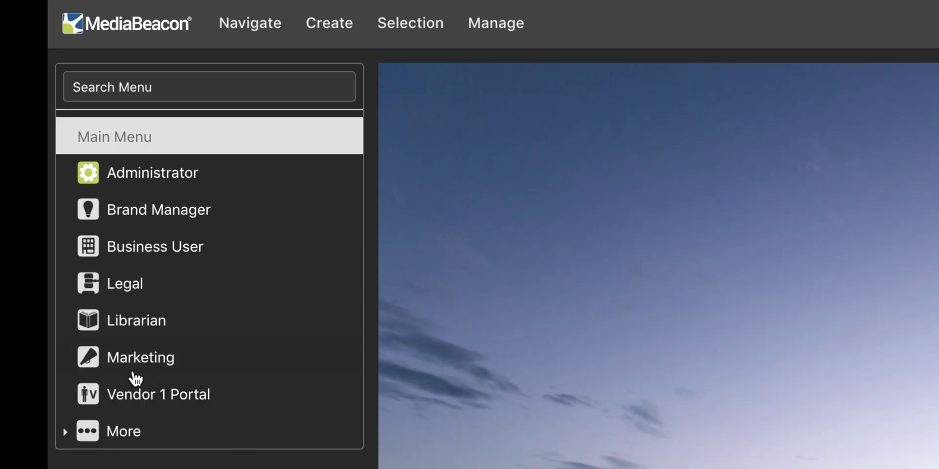
Step: Filter Marketing brochures to Get Set Max, 2020, English and download the 03-GetSetMax PDF
click(128, 372)
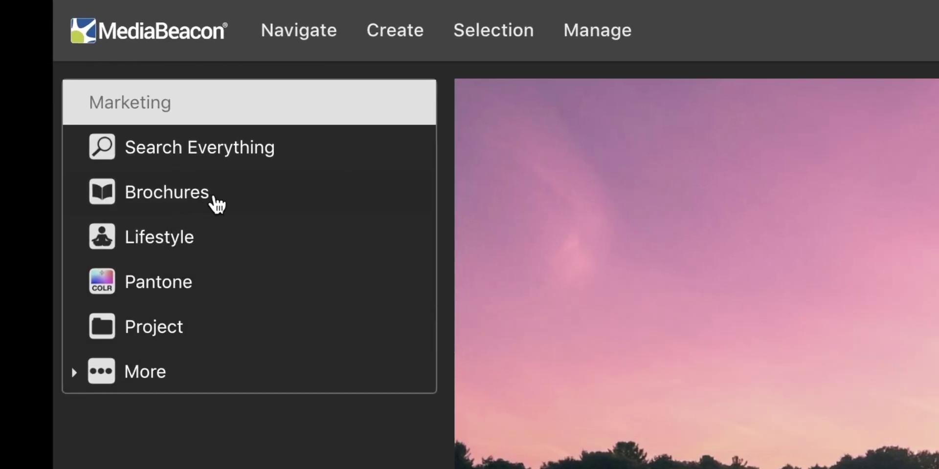
click(217, 204)
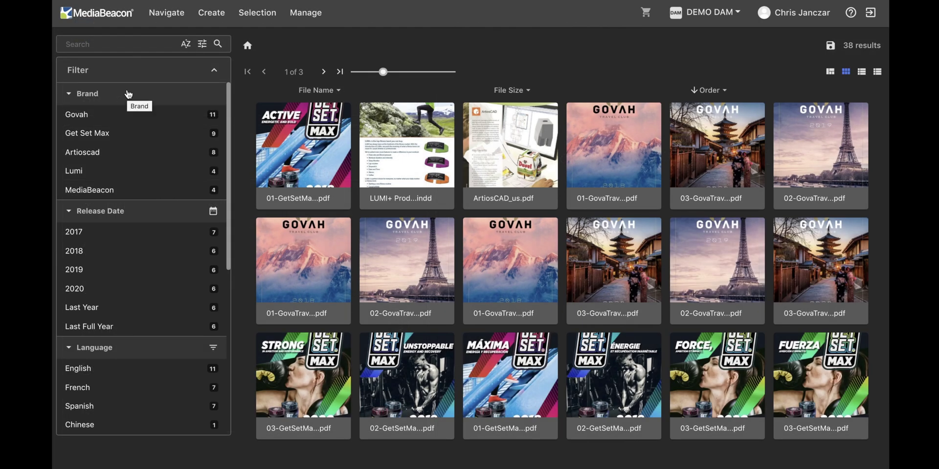
click(118, 143)
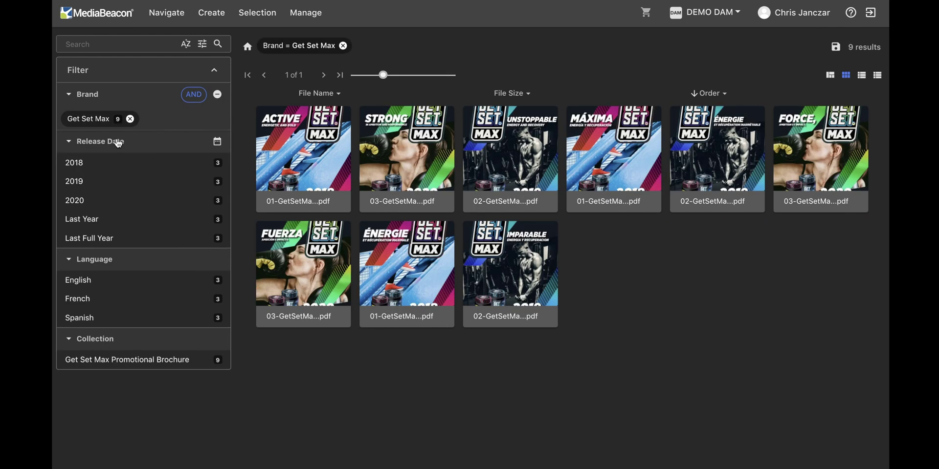
click(88, 202)
click(88, 213)
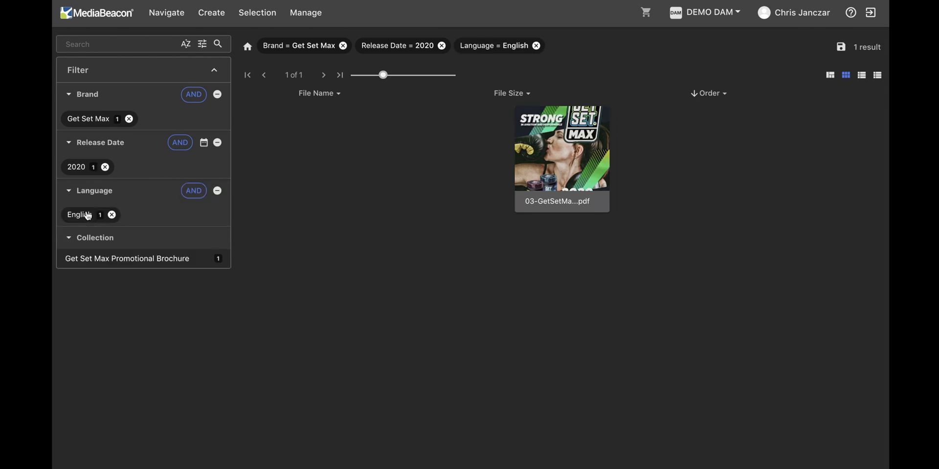
double_click(553, 163)
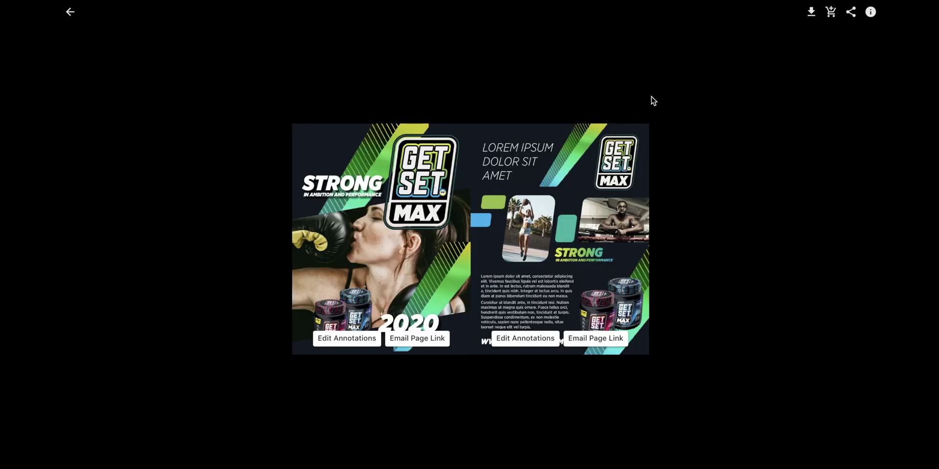
click(810, 12)
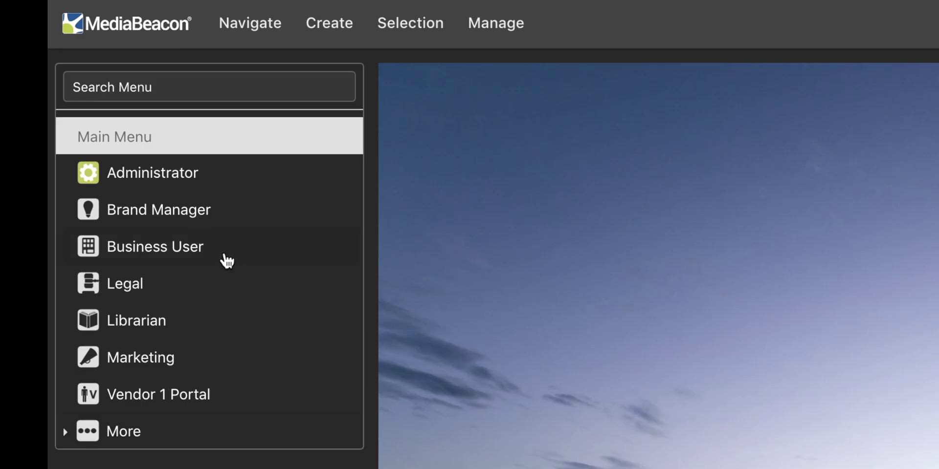
Step: In the Business User workspace, filter to Photography and search for water
click(226, 255)
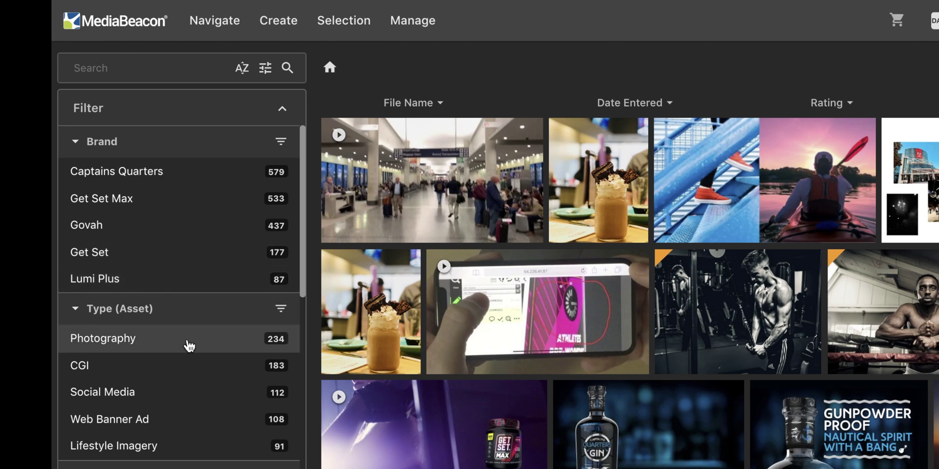
click(189, 346)
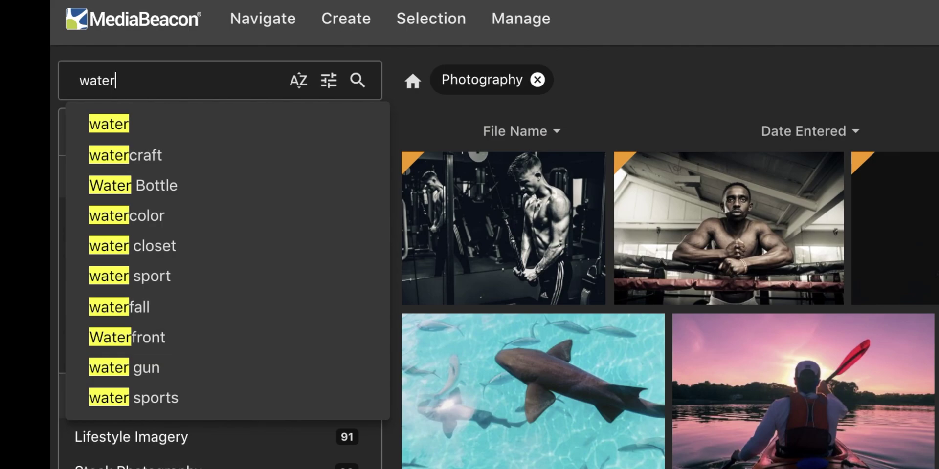
click(108, 125)
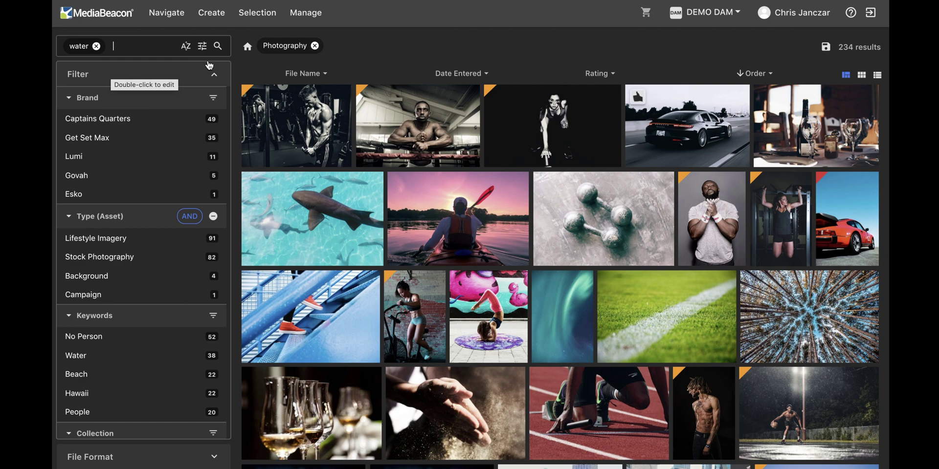
click(218, 47)
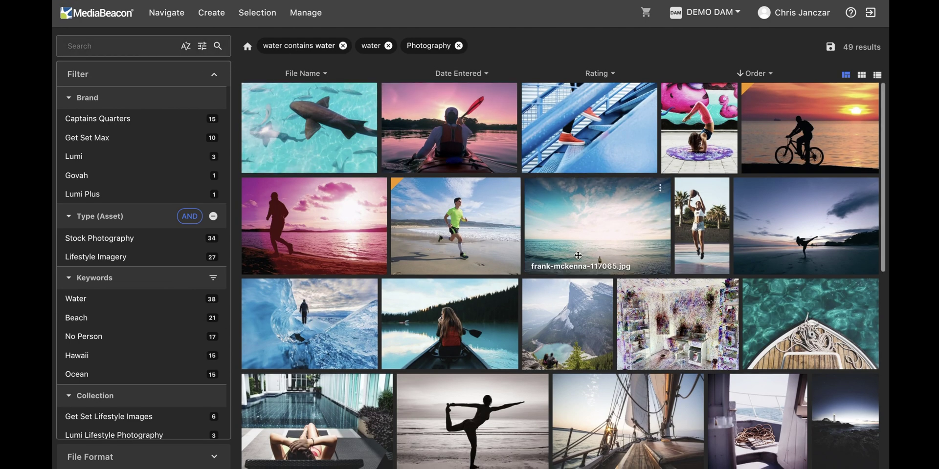
scroll(578, 256, down, 3)
Step: Download the sailboat photo converted to PNG
click(622, 255)
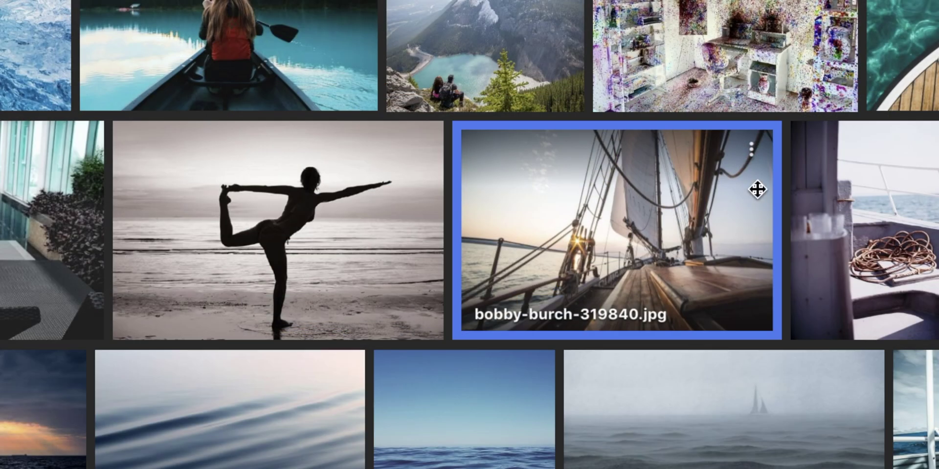
click(756, 152)
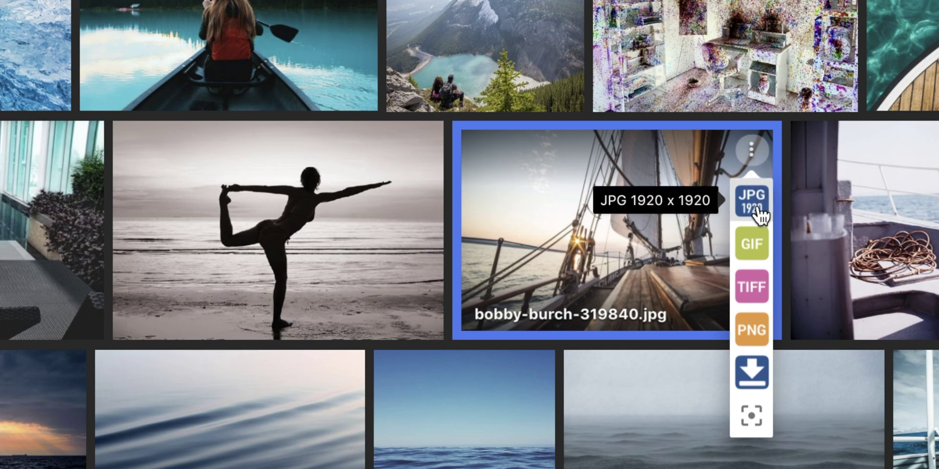
click(753, 332)
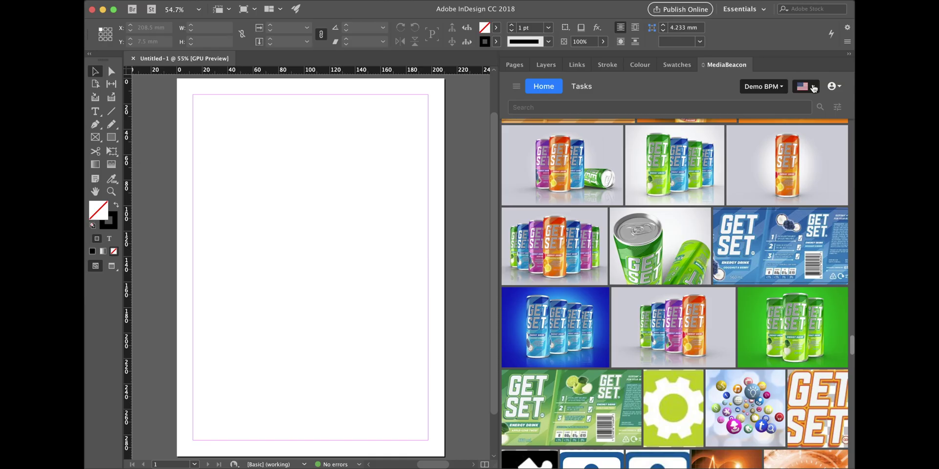
click(837, 109)
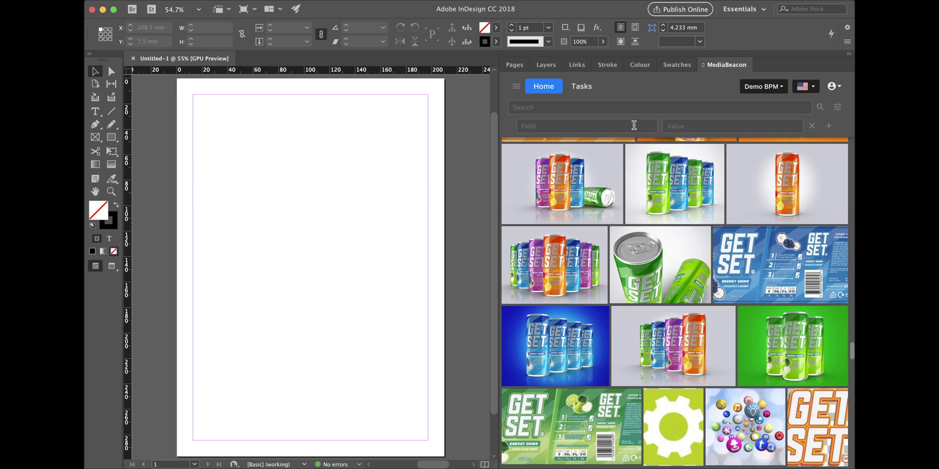
Step: Add a Field filter of Type (Asset) = Photography in the MediaBeacon panel
click(634, 125)
text(type)
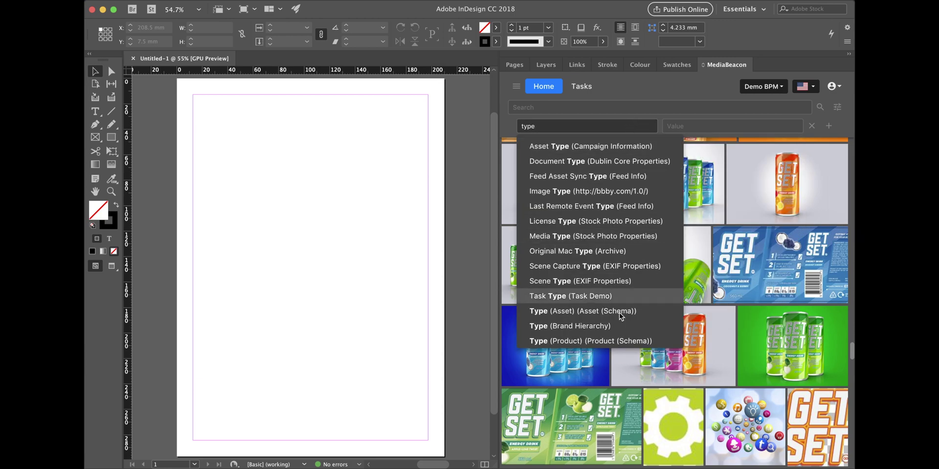
click(581, 311)
click(670, 123)
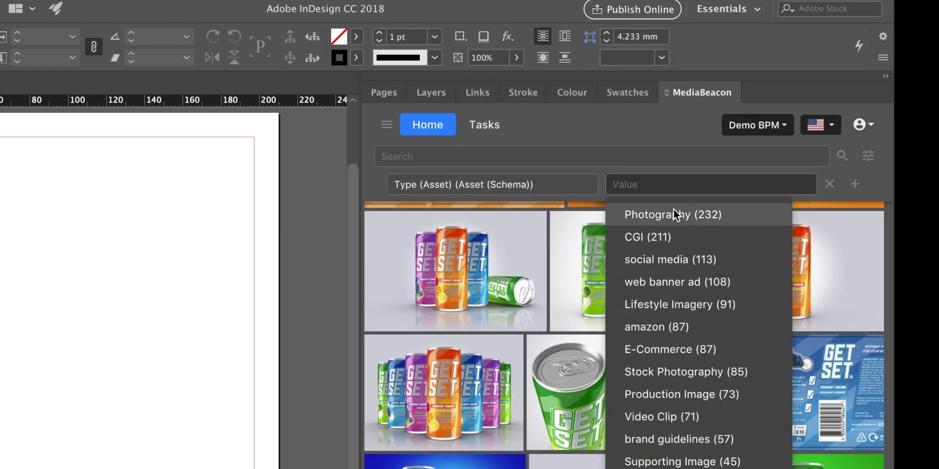
click(690, 216)
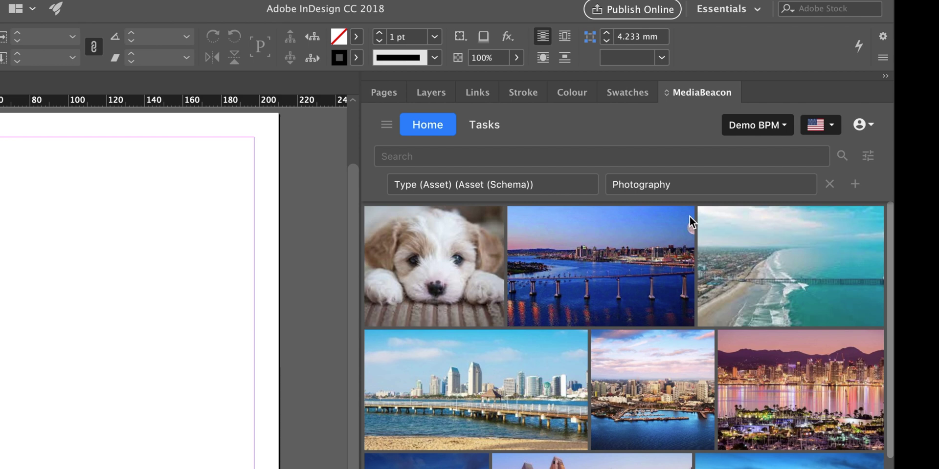
Step: Search the panel's assets for 'water'
click(445, 160)
text(water)
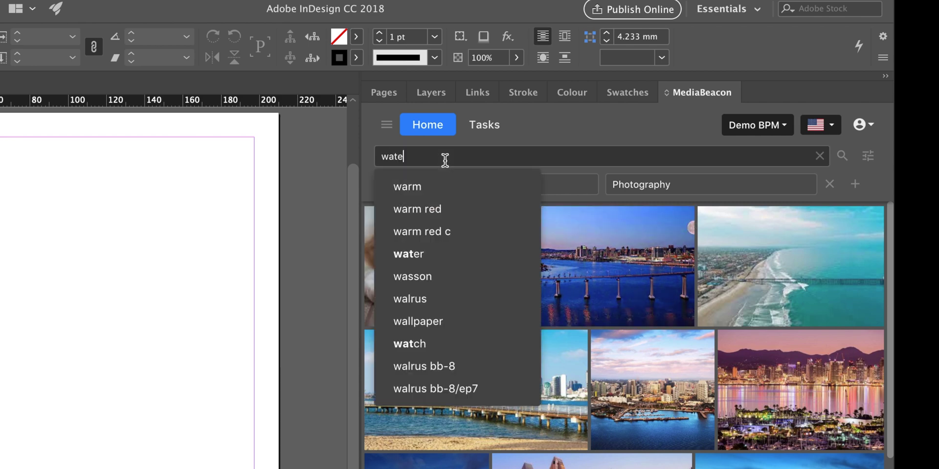
click(433, 188)
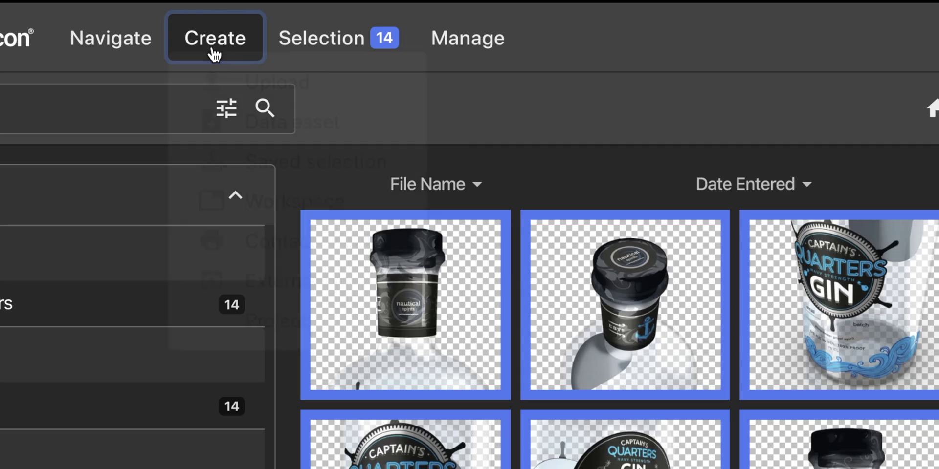
Step: Create an external link from the selected assets and add the recipient's e-mail address
click(228, 19)
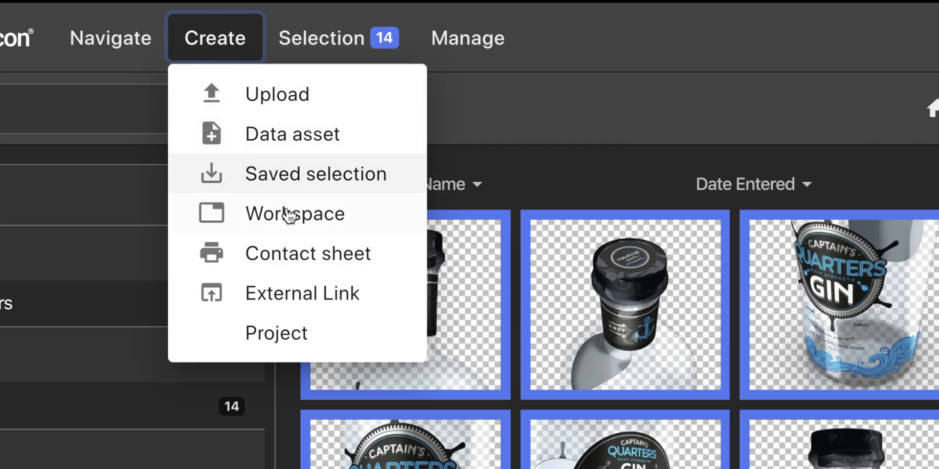
click(318, 304)
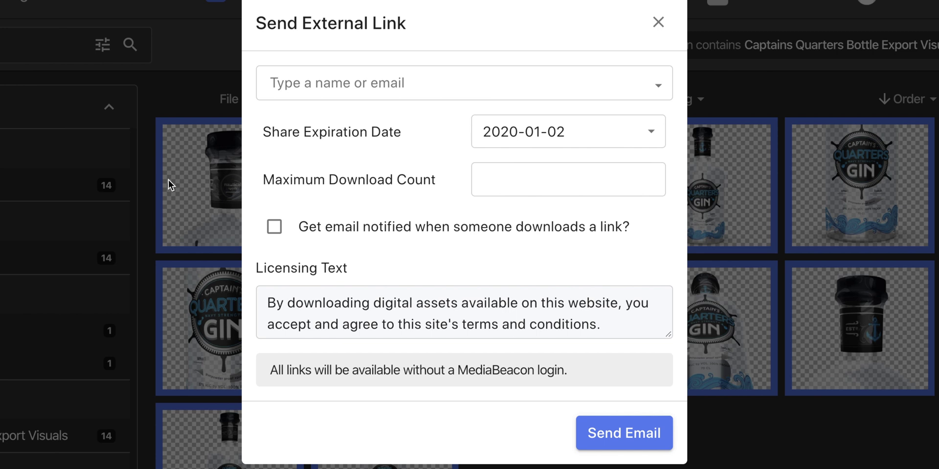
click(262, 80)
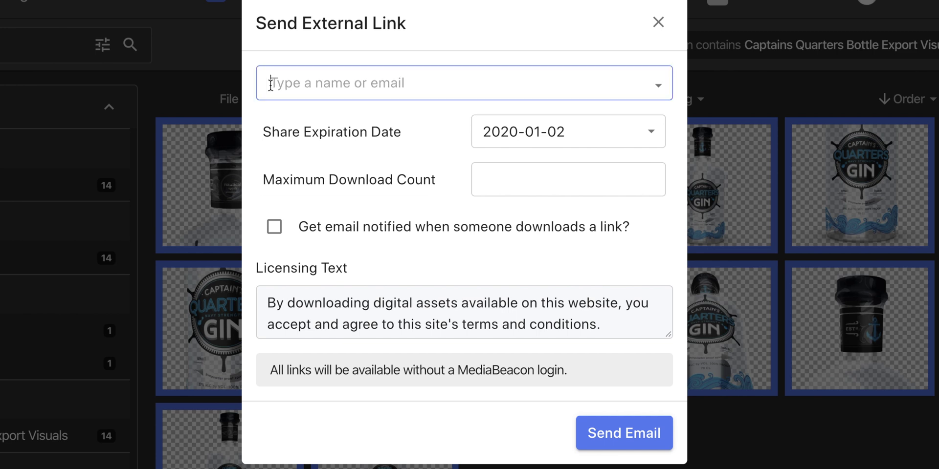
key(ctrl+v)
key(Return)
Step: Set the link to expire 2020-01-31 with 12 max downloads and notifications, then send it
click(649, 130)
click(585, 341)
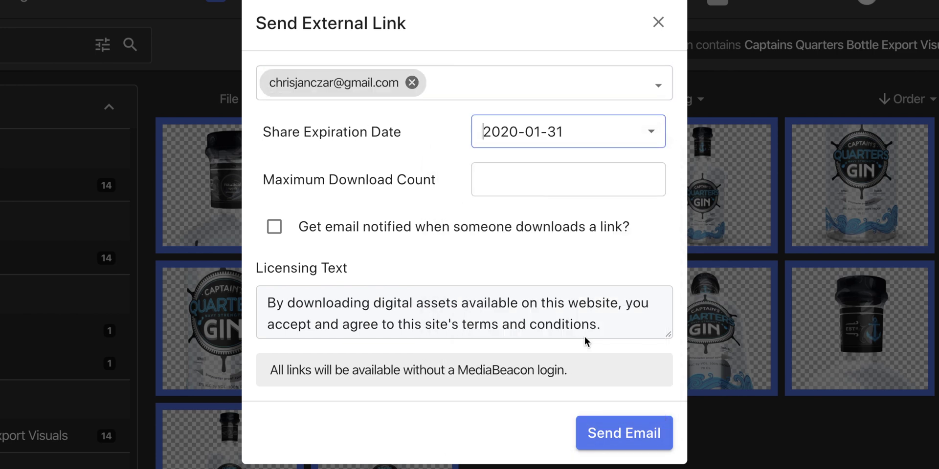
click(526, 181)
click(274, 226)
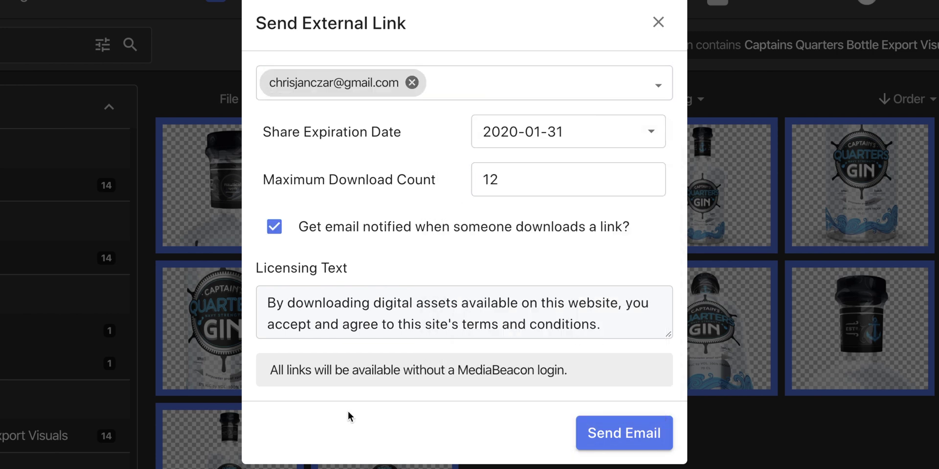
click(621, 442)
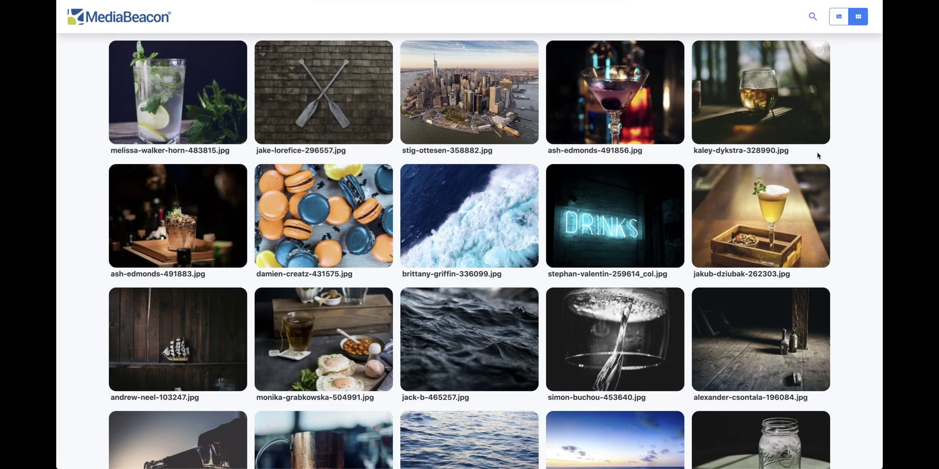
Step: Create an external portal named 'Example External Portal' for the 35 selected stock photos
scroll(816, 156, down, 3)
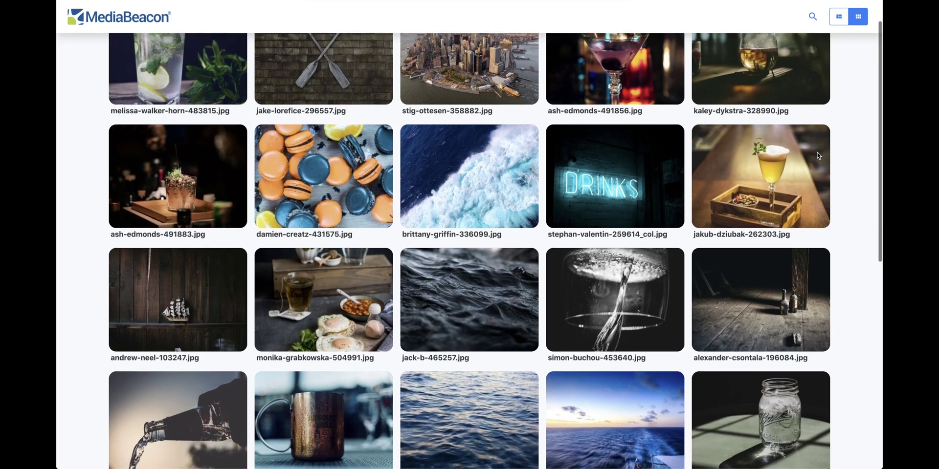
scroll(818, 155, down, 4)
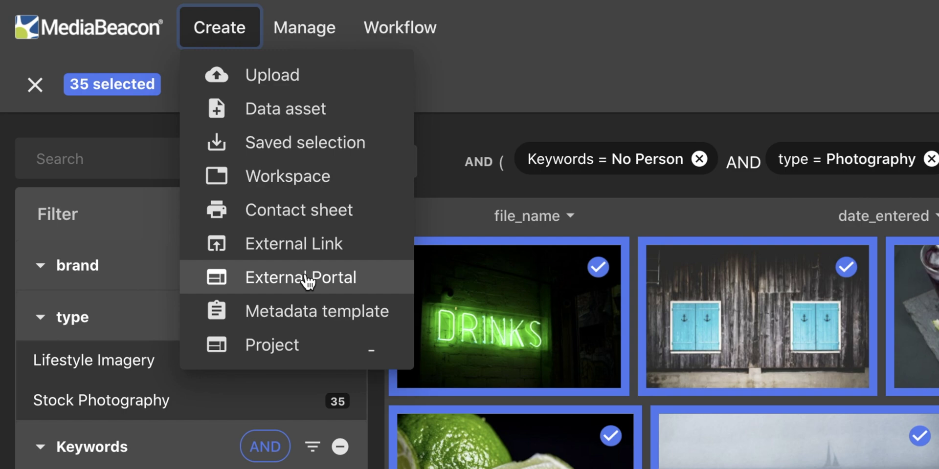
click(307, 281)
click(182, 240)
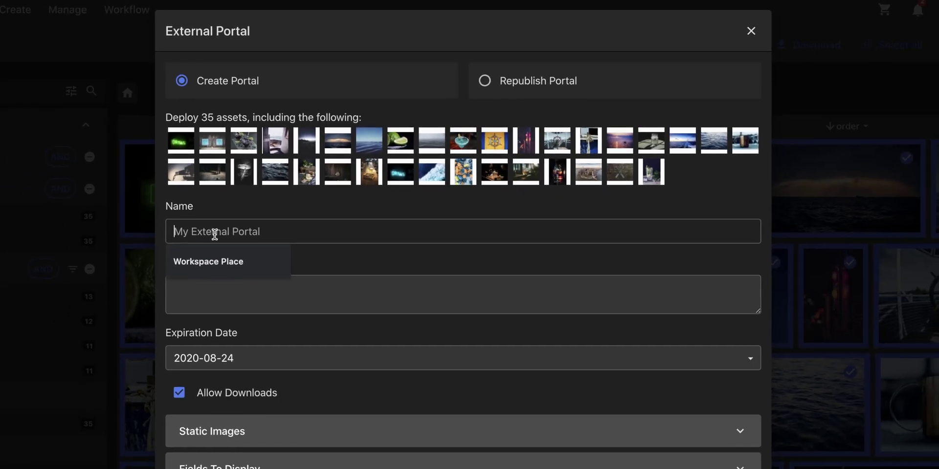
text(Example External Portal)
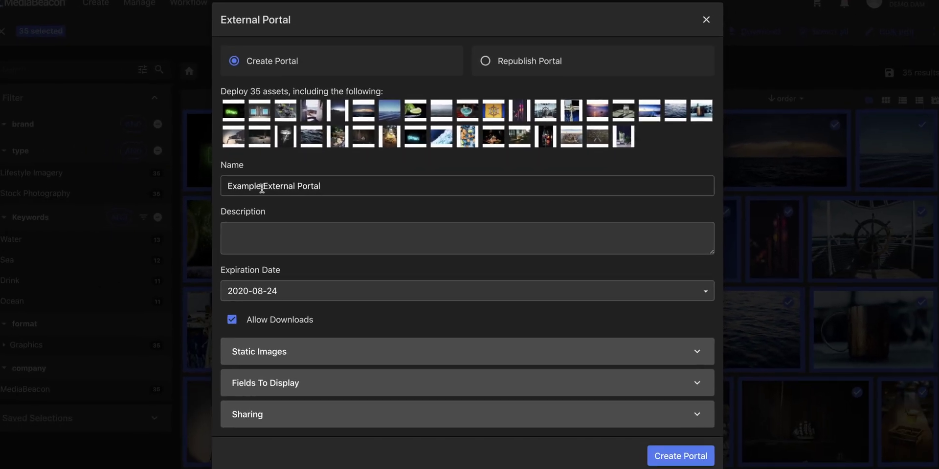
click(678, 459)
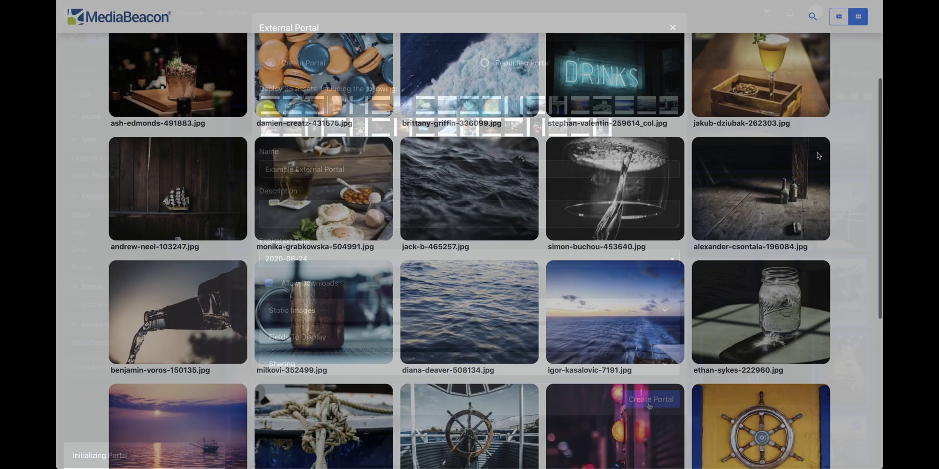
scroll(818, 156, down, 5)
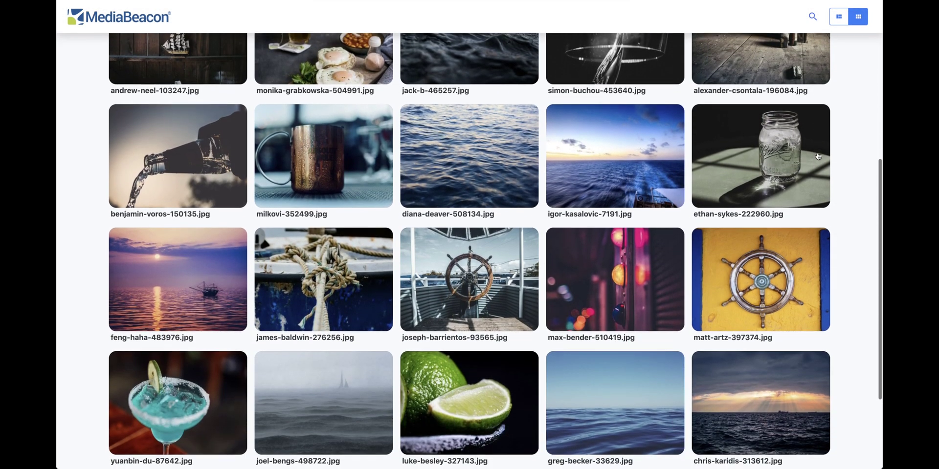
scroll(818, 156, down, 3)
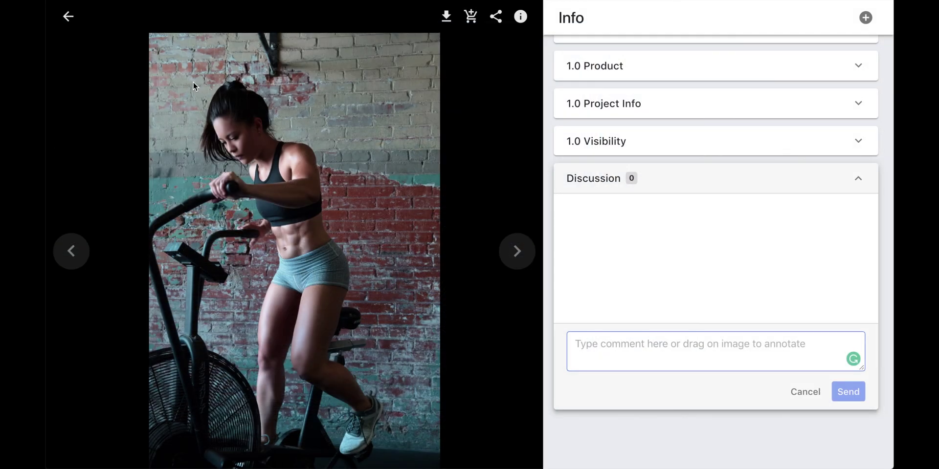
mouse_move(192, 81)
mouse_down()
mouse_move(241, 136)
mouse_move(304, 178)
mouse_up()
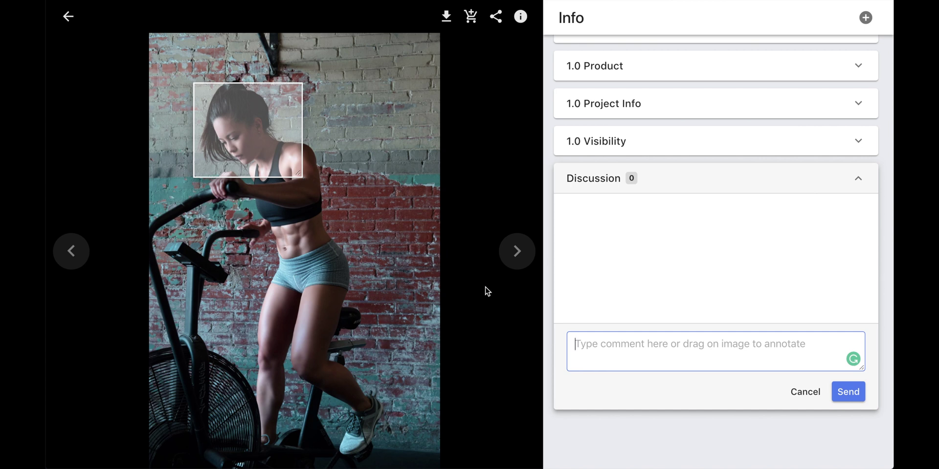
text(@ad)
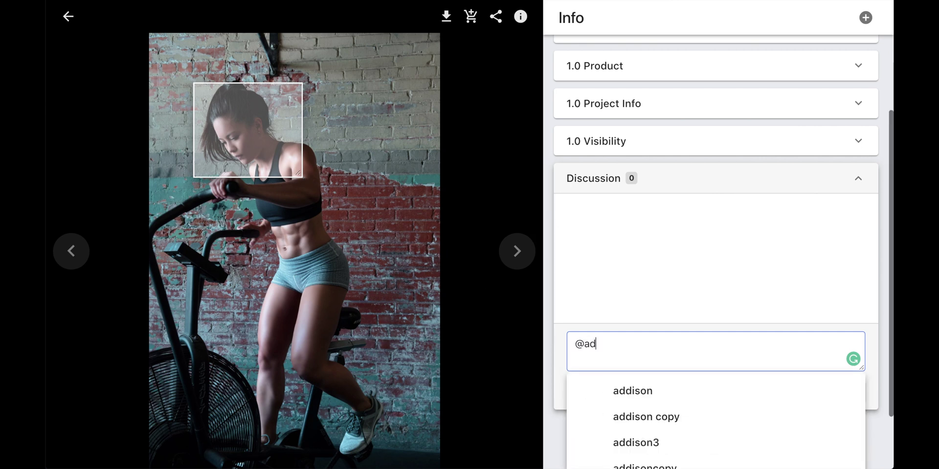
click(627, 391)
text(She)
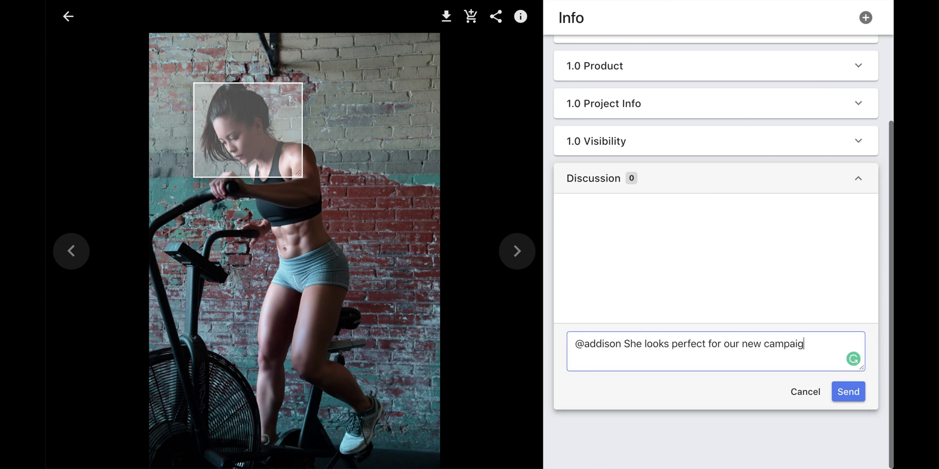
click(840, 401)
click(628, 246)
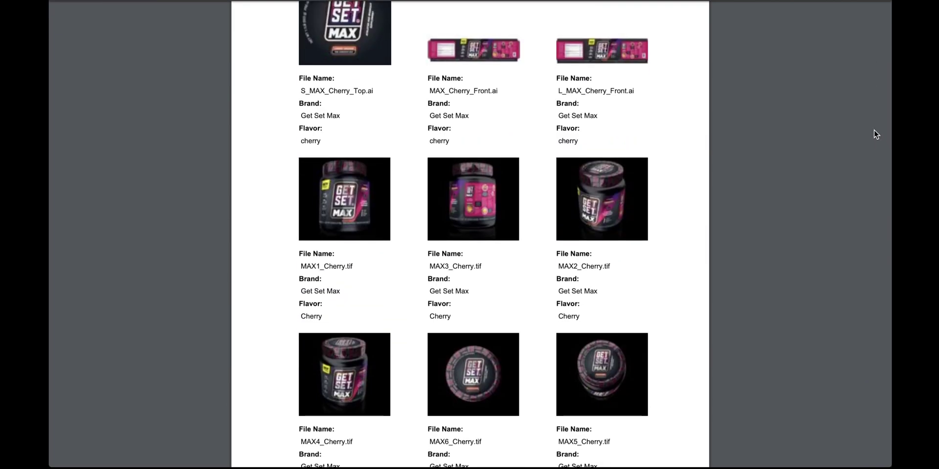
Step: Select all 43 Get Set Max cherry assets
scroll(875, 133, down, 3)
scroll(874, 176, down, 13)
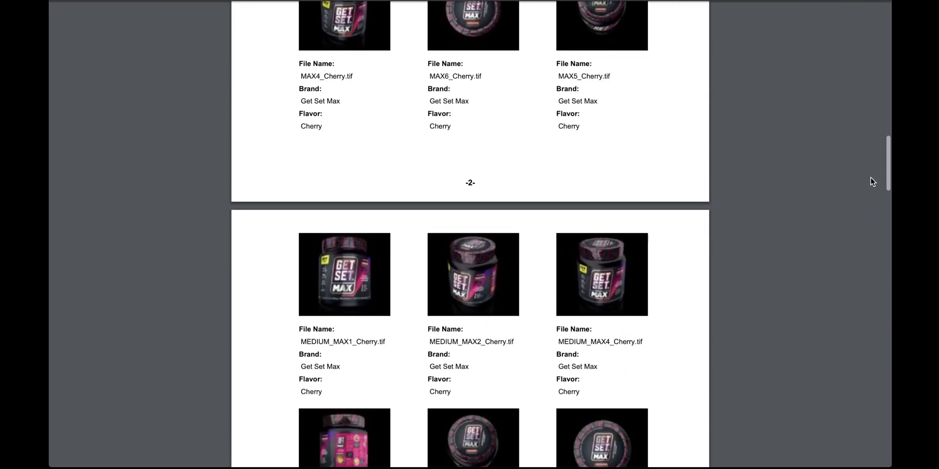
scroll(869, 213, down, 9)
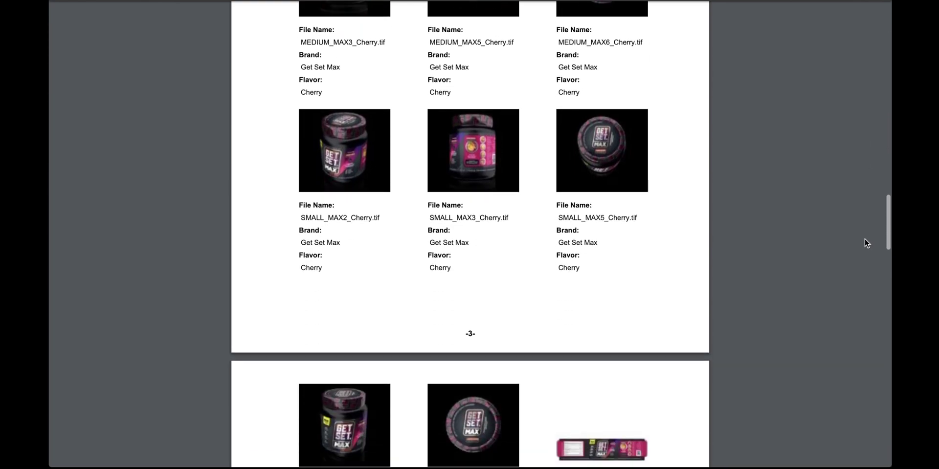
scroll(863, 274, down, 4)
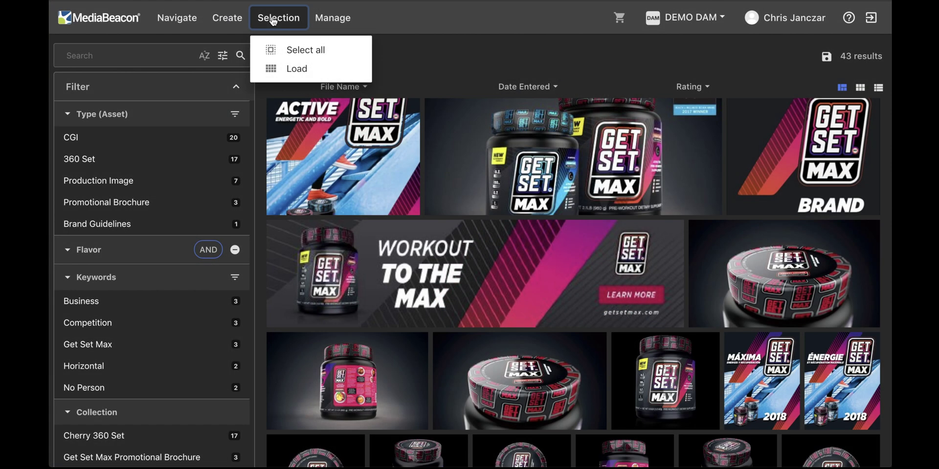
click(280, 50)
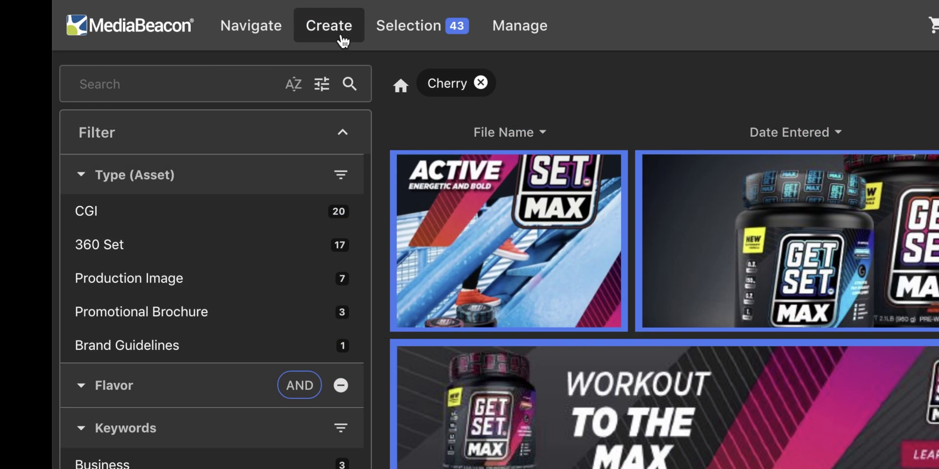
Step: Create a Summary contact sheet titled 'Get Set Max Cherry' with a description and review the PDF
click(235, 24)
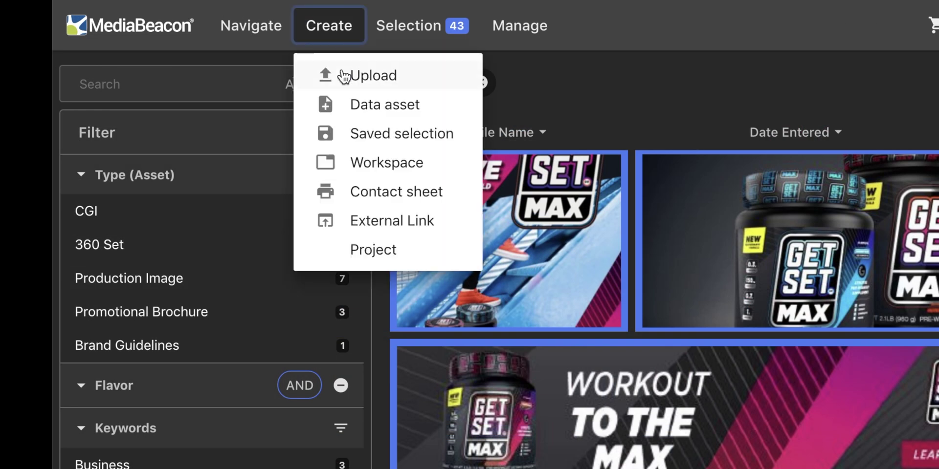
click(383, 206)
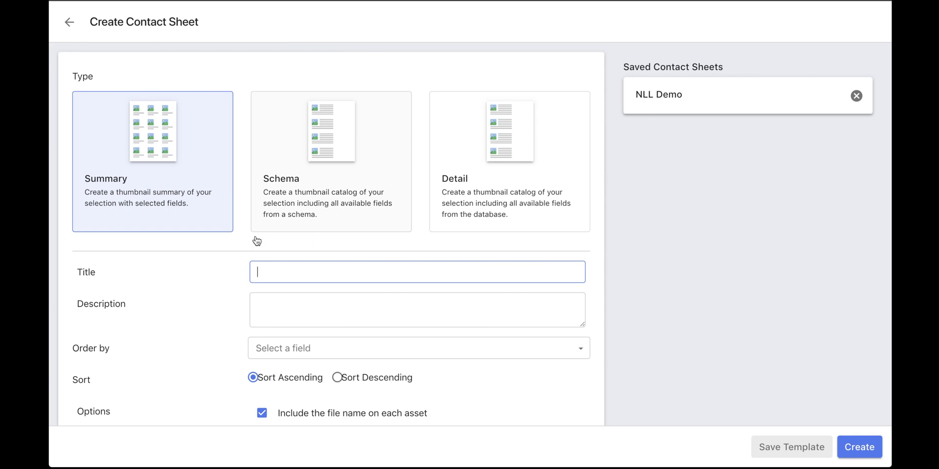
text(Get Set Max Cherry)
click(258, 304)
text(Collection)
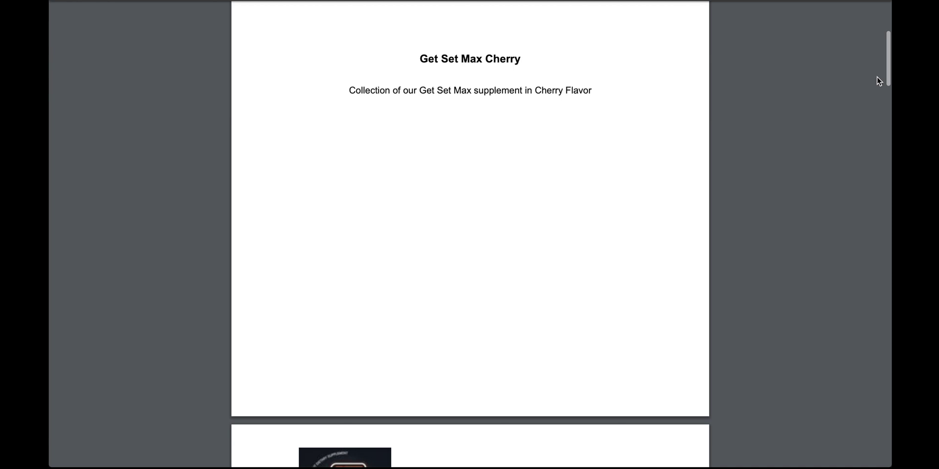
drag(878, 78, 875, 134)
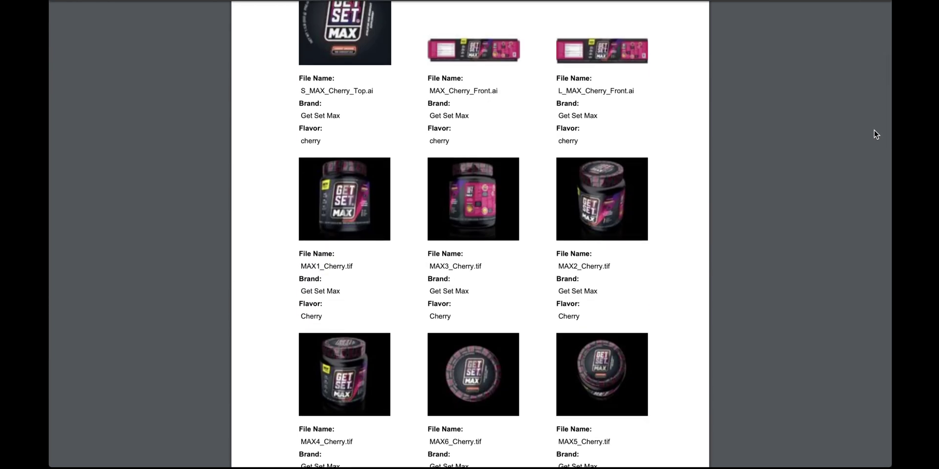
scroll(873, 131, down, 15)
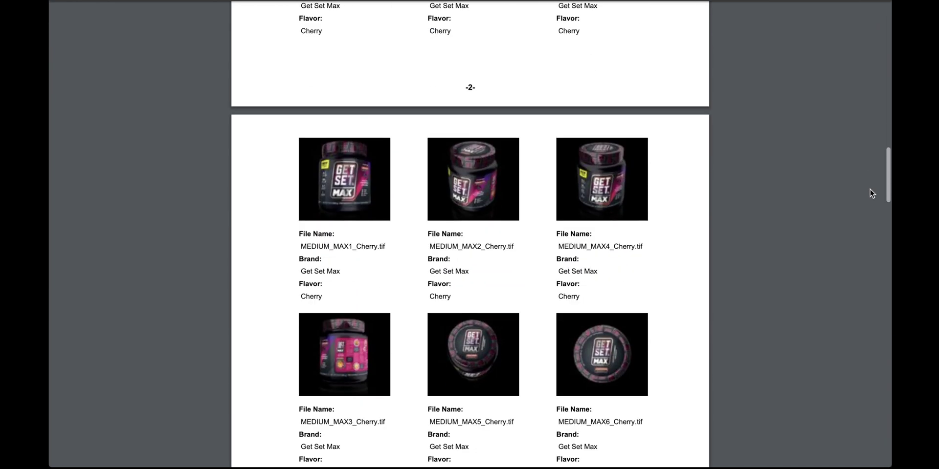
scroll(864, 226, down, 10)
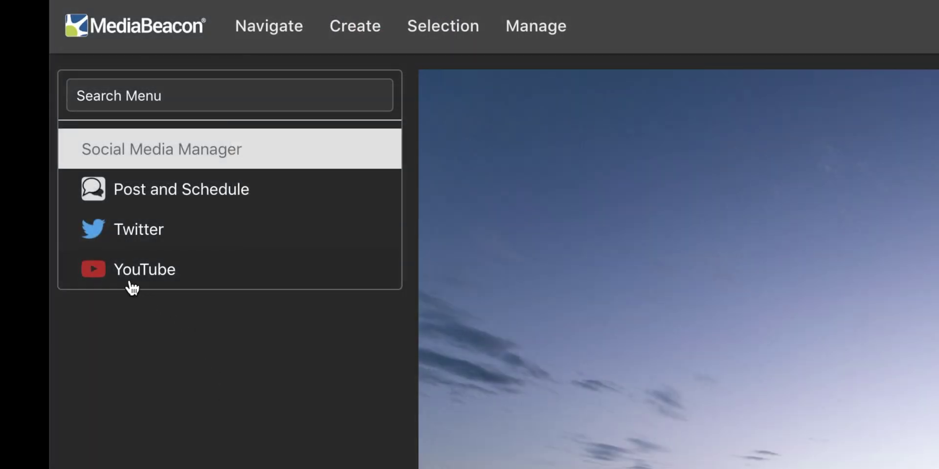
Step: Start a YouTube post for the day-to-night river video, titled 'Day to Night' with description 'Really cool new video check it out!'
click(132, 286)
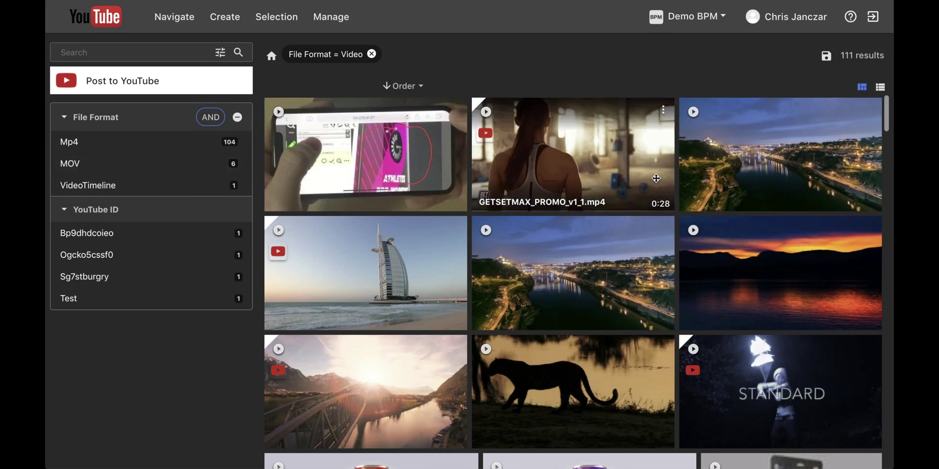
click(721, 177)
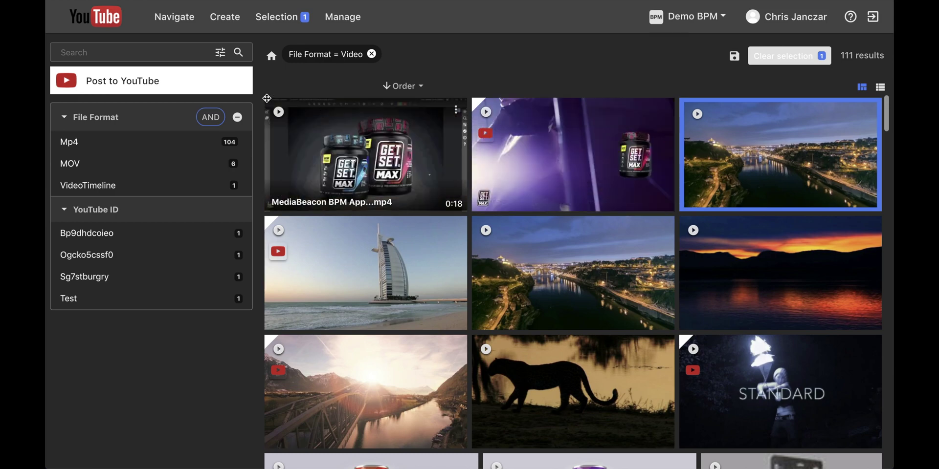
click(191, 87)
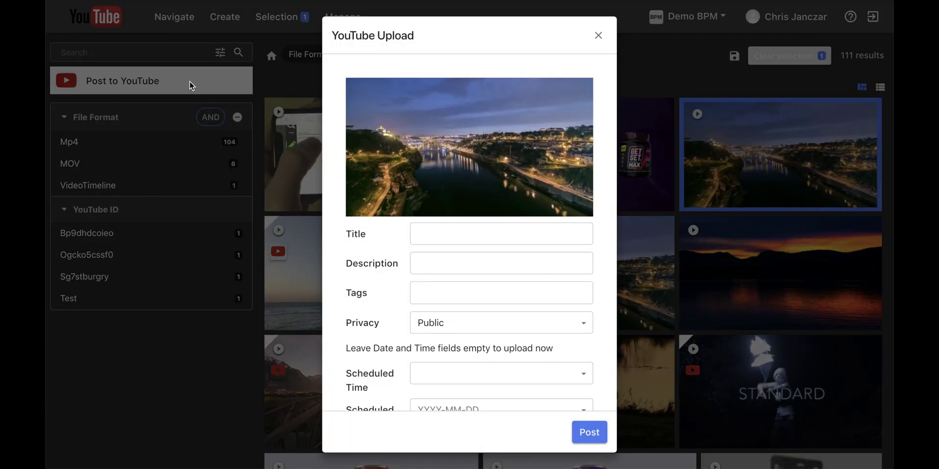
click(423, 233)
text(Day to Night)
key(Tab)
text(Really cool new video check it out!)
Step: Add the tags Demo and evening, set privacy to Private, and publish the video
key(Tab)
text(Demo)
key(Return)
text(evening)
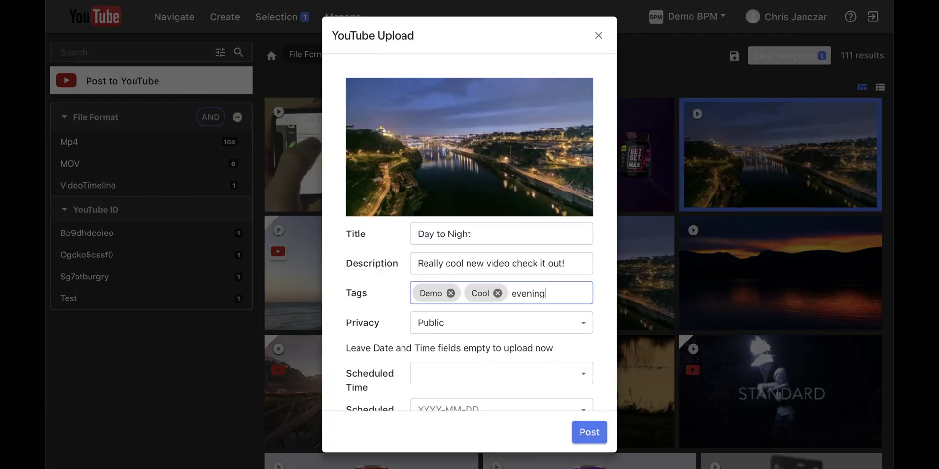
key(Return)
text(dard)
key(Return)
scroll(389, 326, down, 3)
click(585, 275)
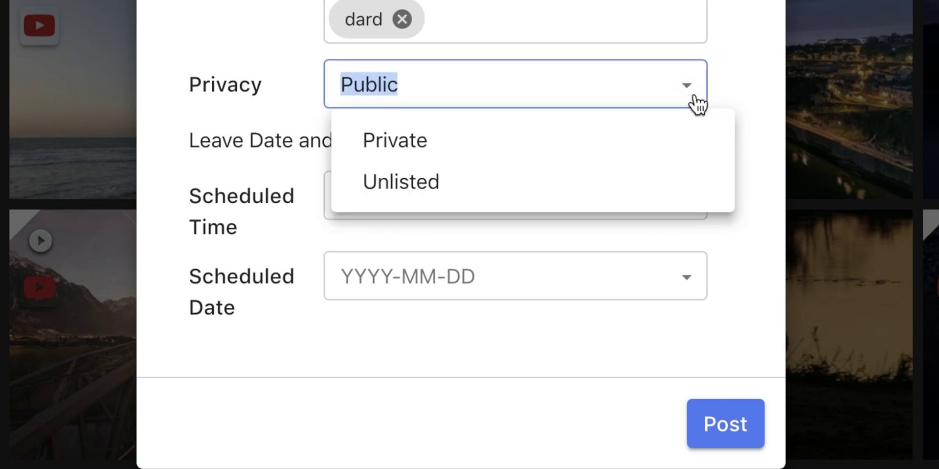
click(432, 143)
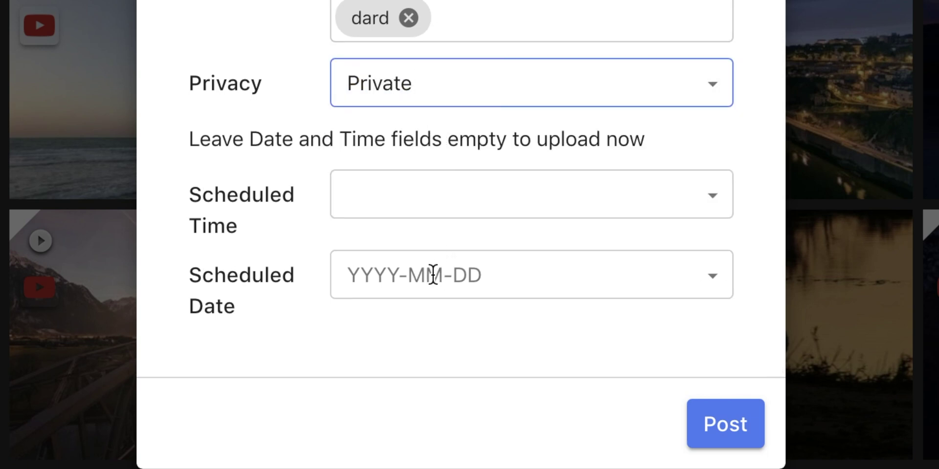
click(743, 428)
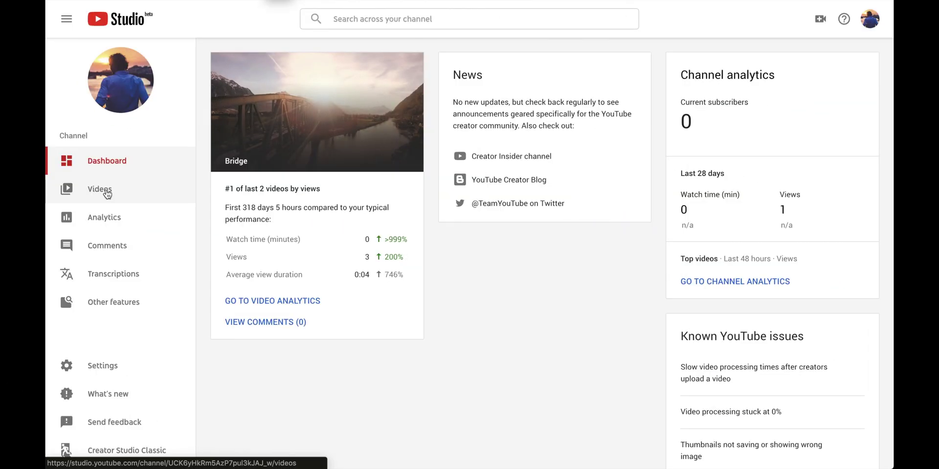
Step: Open the Videos uploads list from the YouTube Studio sidebar
click(107, 194)
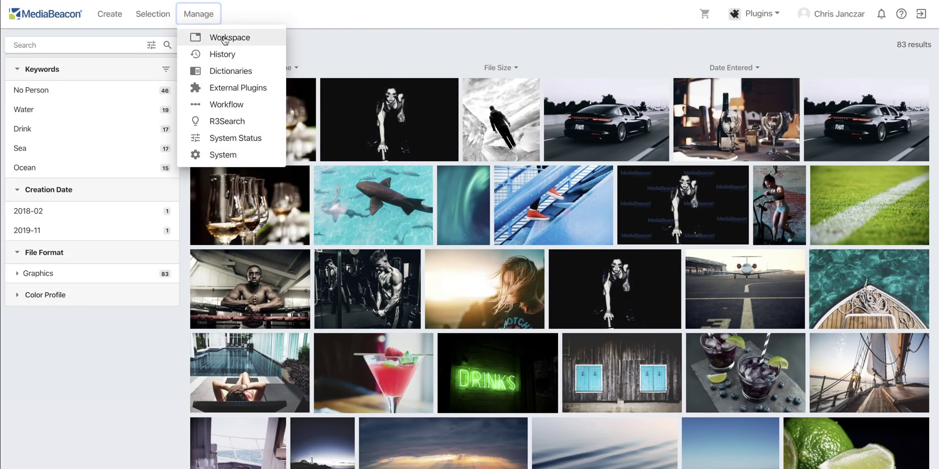
Step: Turn on Dark Theme in the workspace Theme settings
click(211, 36)
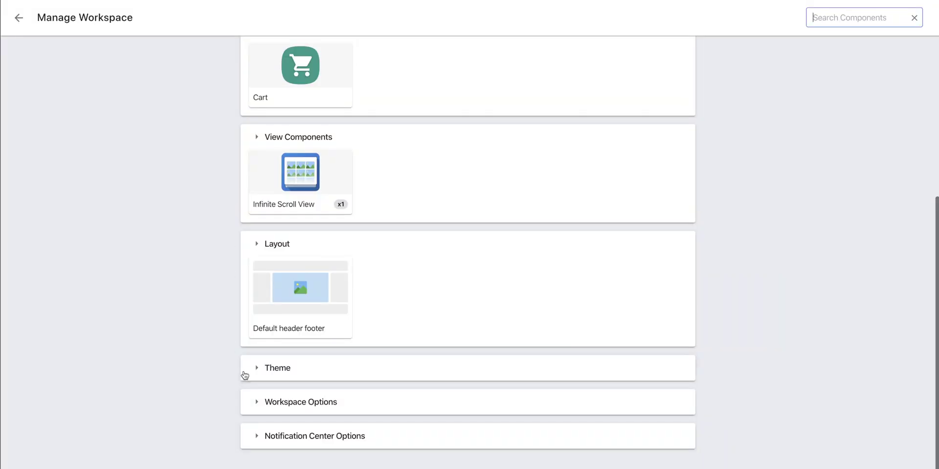
click(245, 372)
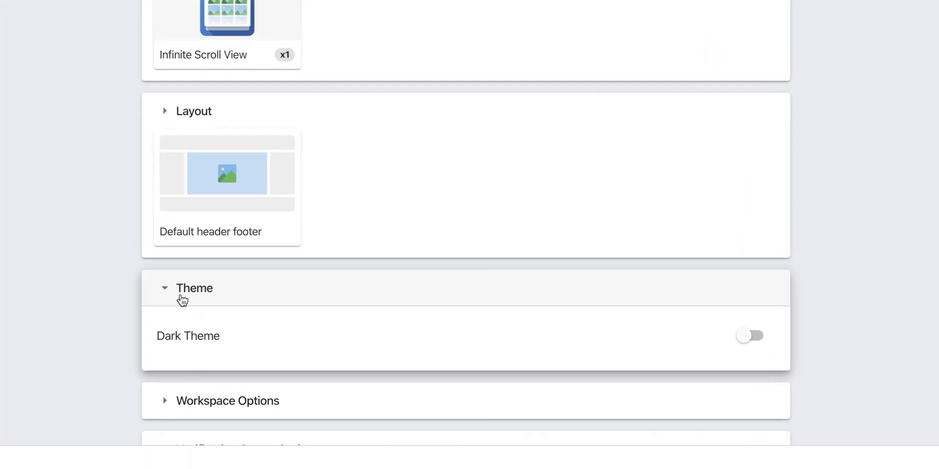
click(854, 245)
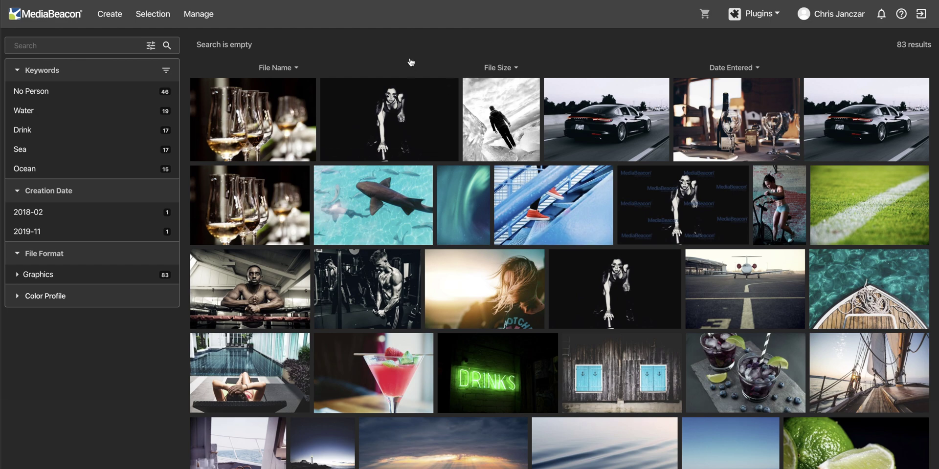
Step: In Admin Mode, move the Search Filter and Quick Search panels to the right column, Quick Search on top
click(396, 21)
click(439, 152)
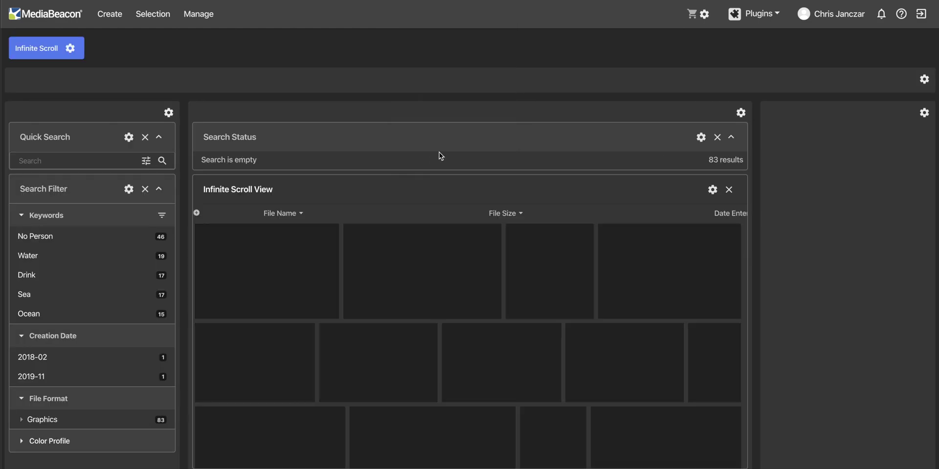
drag(98, 193, 821, 162)
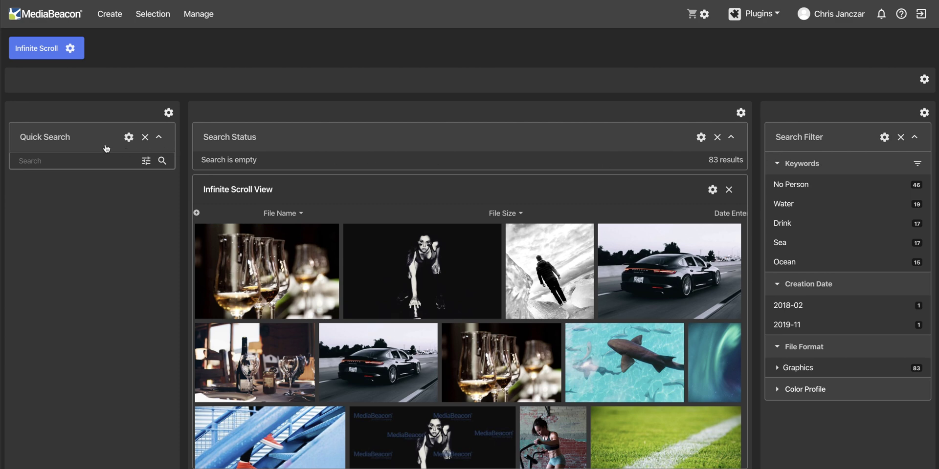
drag(106, 146, 819, 122)
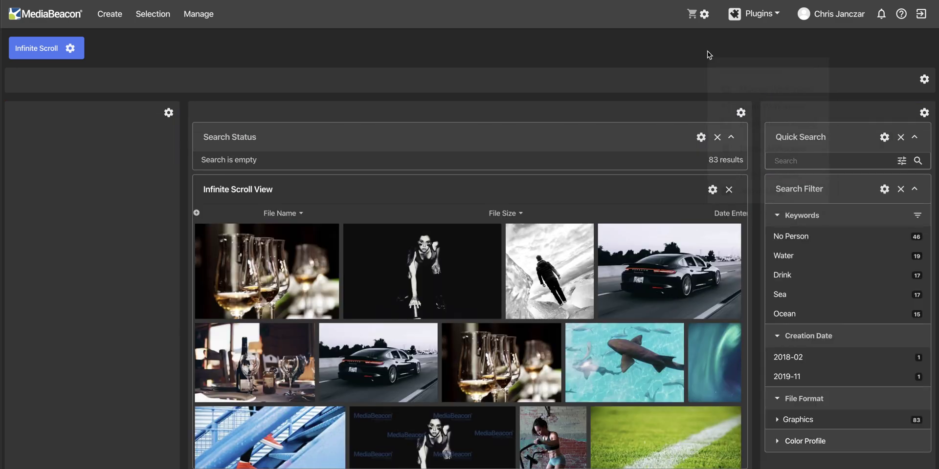
click(757, 189)
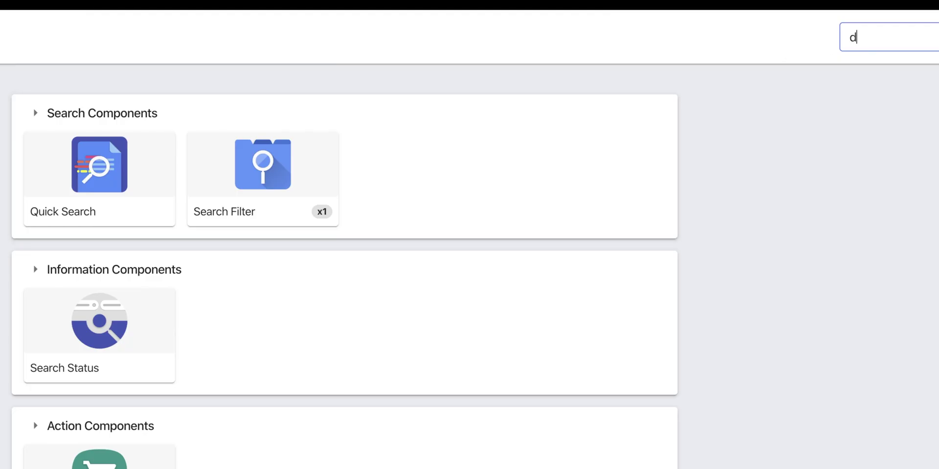
Step: Add the Directory Browser component to the workspace and begin choosing a new home button icon in Styling Options
text(ire)
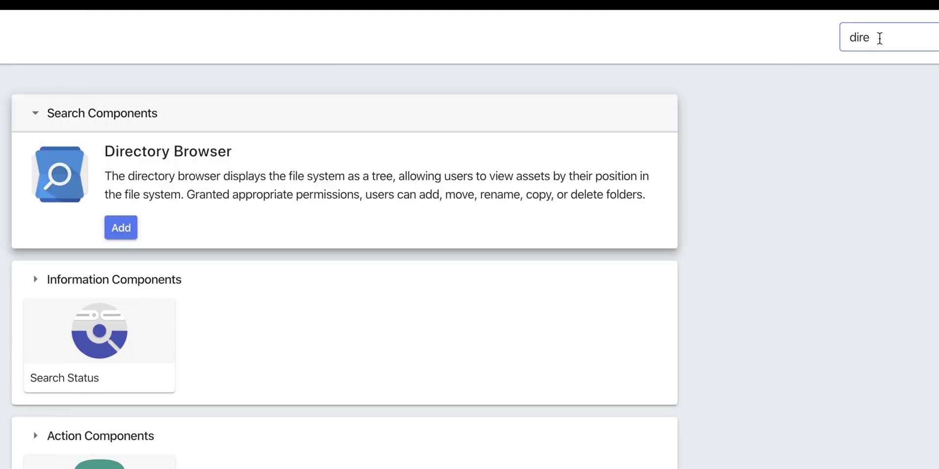
click(122, 228)
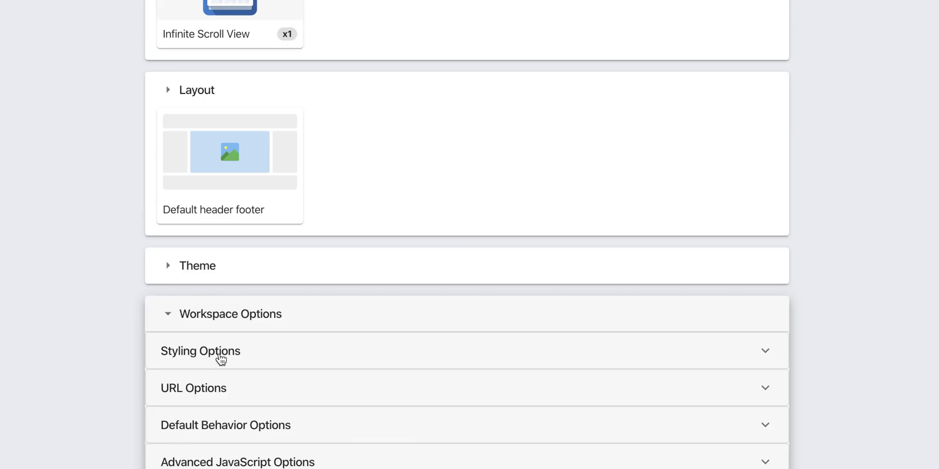
click(220, 358)
scroll(220, 360, down, 5)
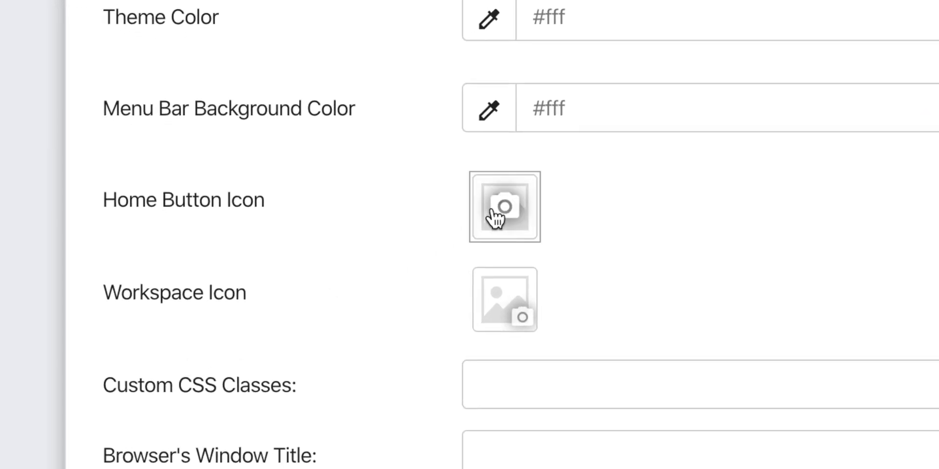
click(496, 216)
Step: Choose the GET SET MAX logo as the workspace home icon
click(370, 211)
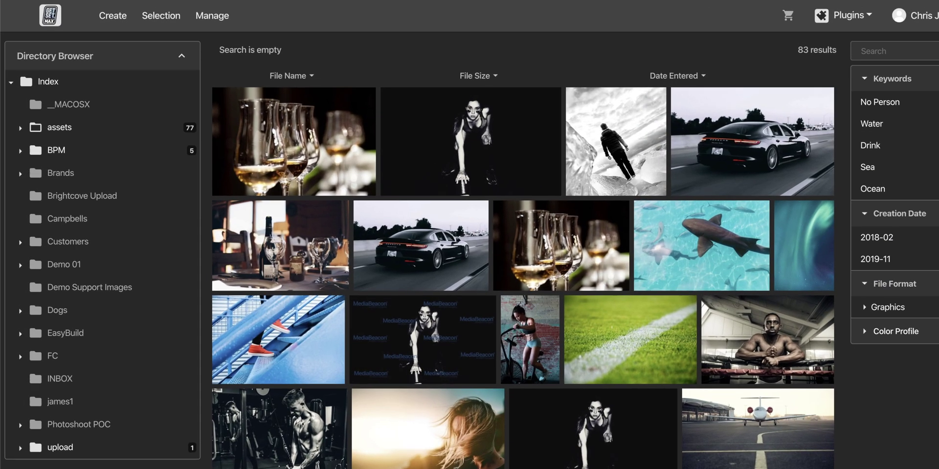